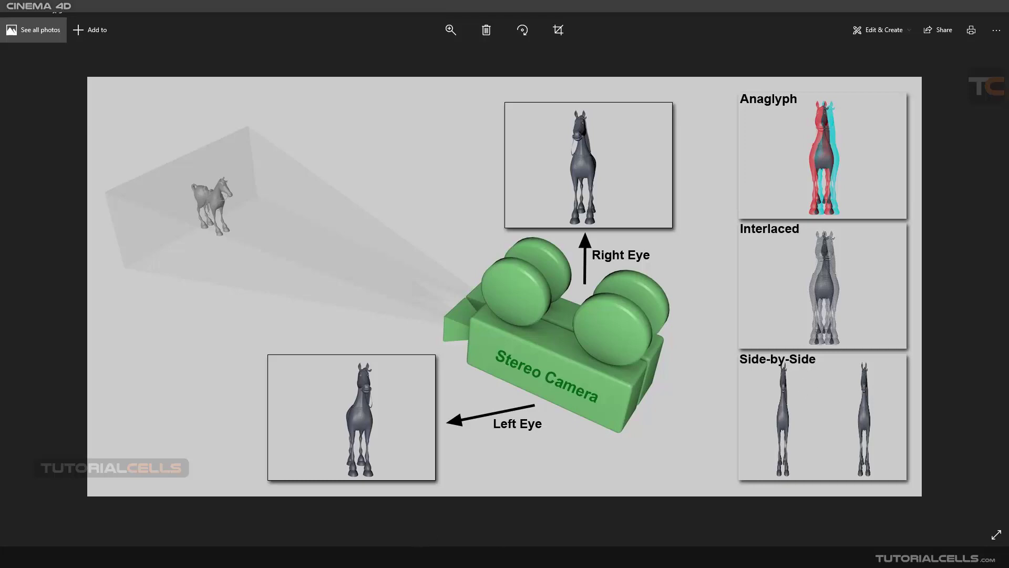
Close the stereo camera diagram, view the reference images 51ZsFXTHkTL and 031363, and return to Cinema 4D.
key("alt+F4")
left_click(216, 172)
left_click(993, 14)
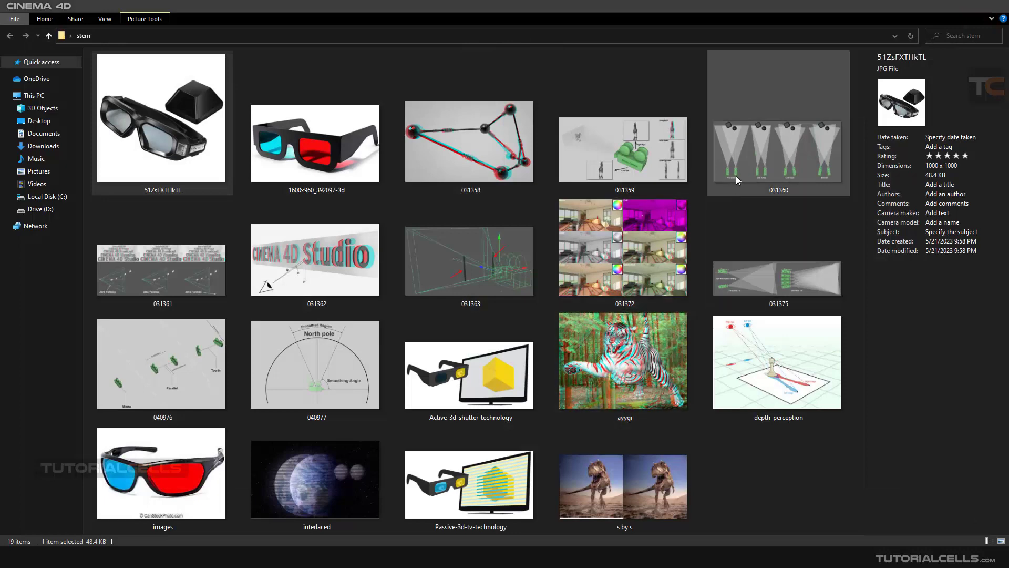
left_click(494, 254)
double_click(495, 254)
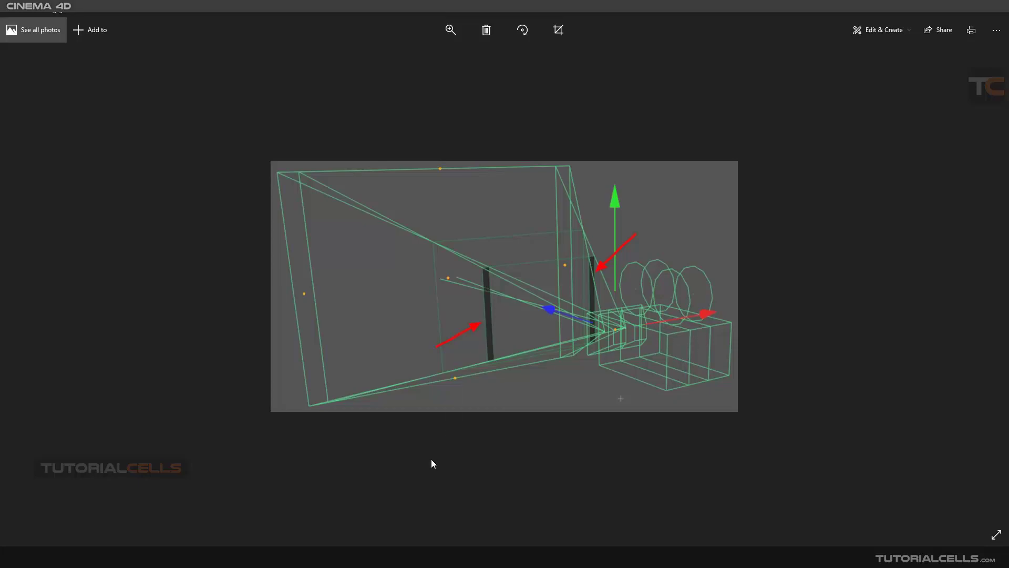
left_click(996, 21)
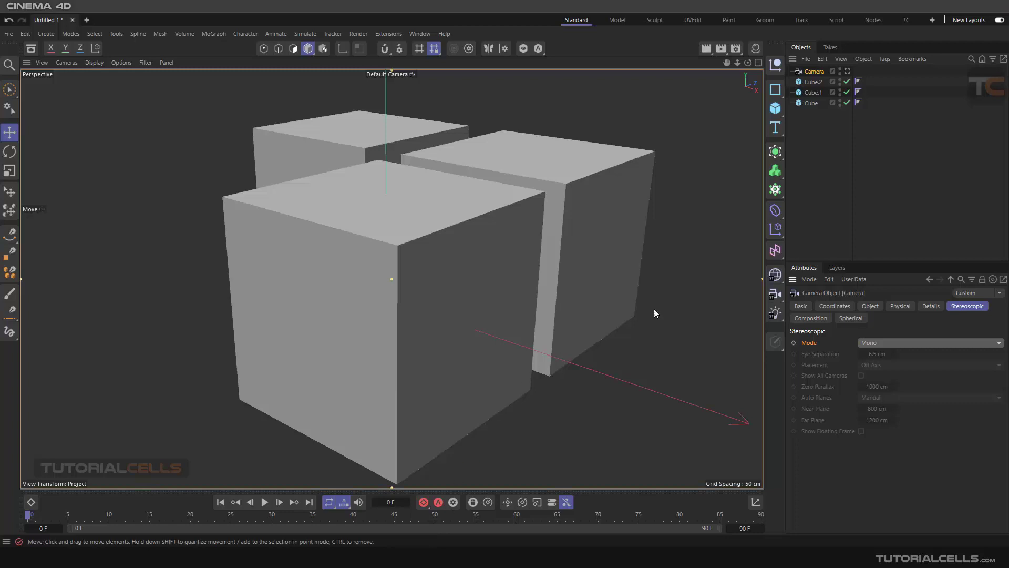
Set the camera's stereoscopic mode to Symmetrical and inspect its twin-lens rig beside the cubes.
left_click(866, 342)
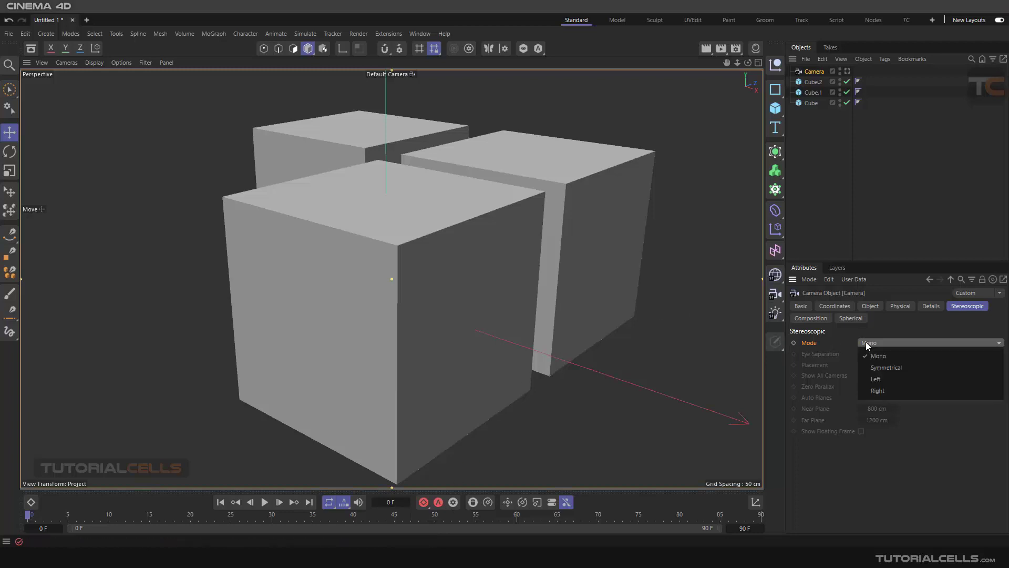
left_click(907, 367)
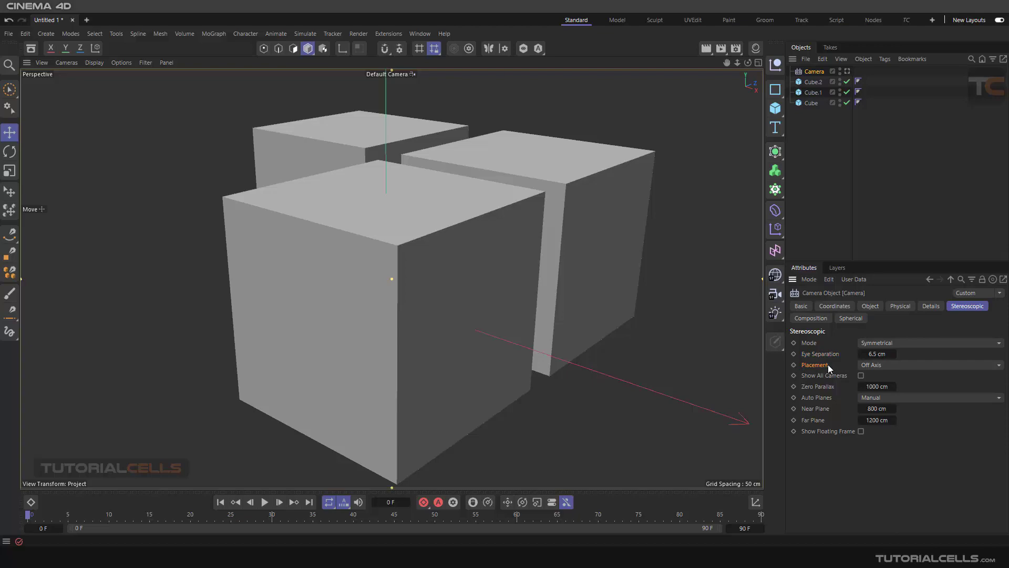
scroll(478, 252, "down", 3)
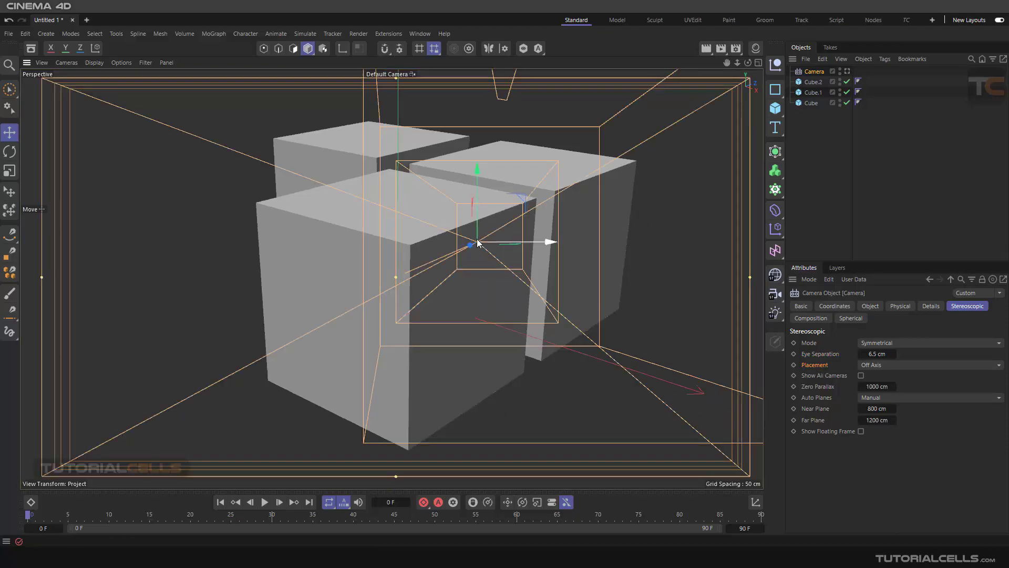
scroll(465, 228, "down", 2)
left_click_drag(465, 228, 465, 228, "alt")
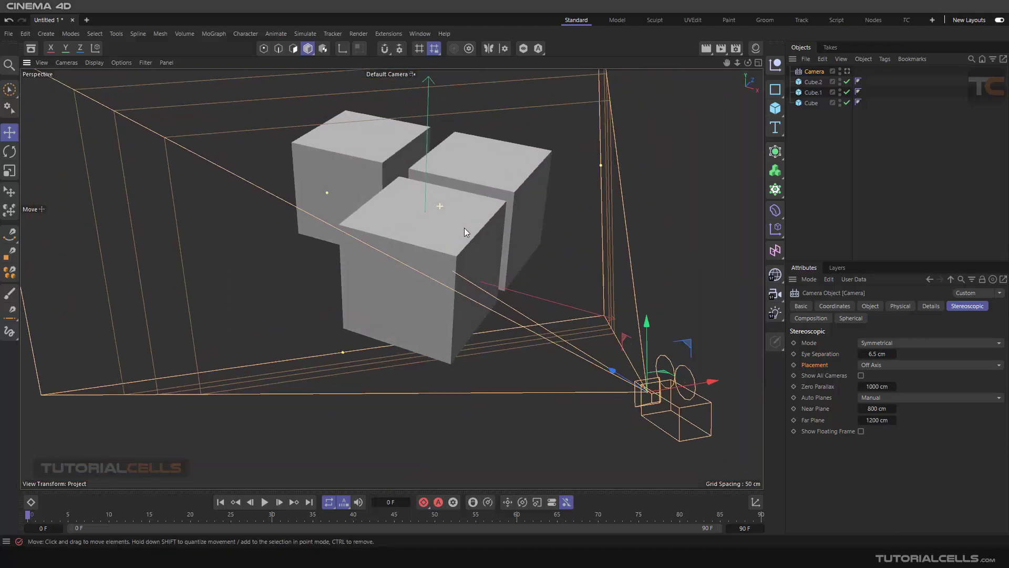
scroll(614, 271, "up", 1)
left_click_drag(614, 266, 581, 259, "alt")
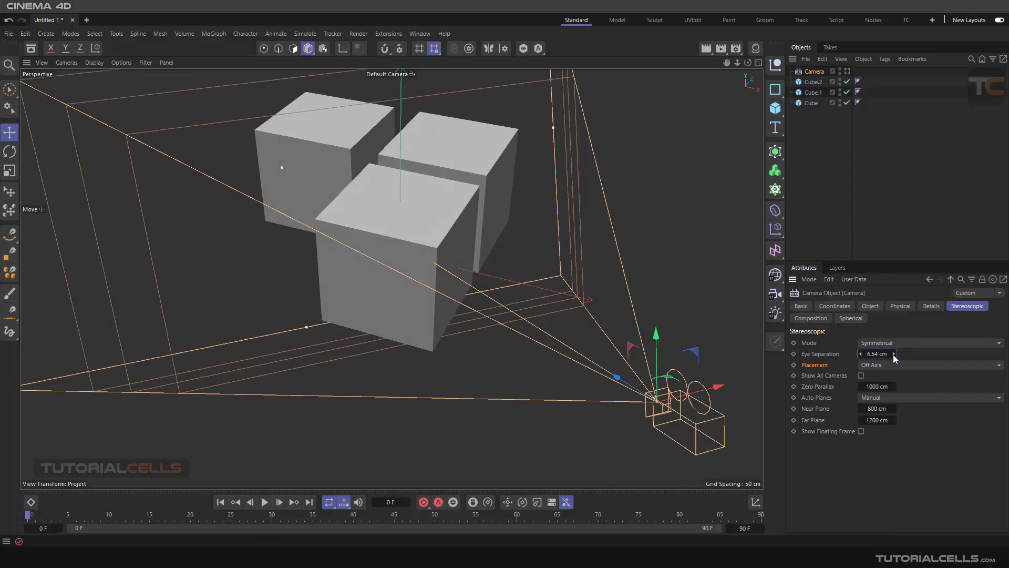
Look through the scene camera and enable stereoscopic display in the perspective viewport.
left_click(847, 71)
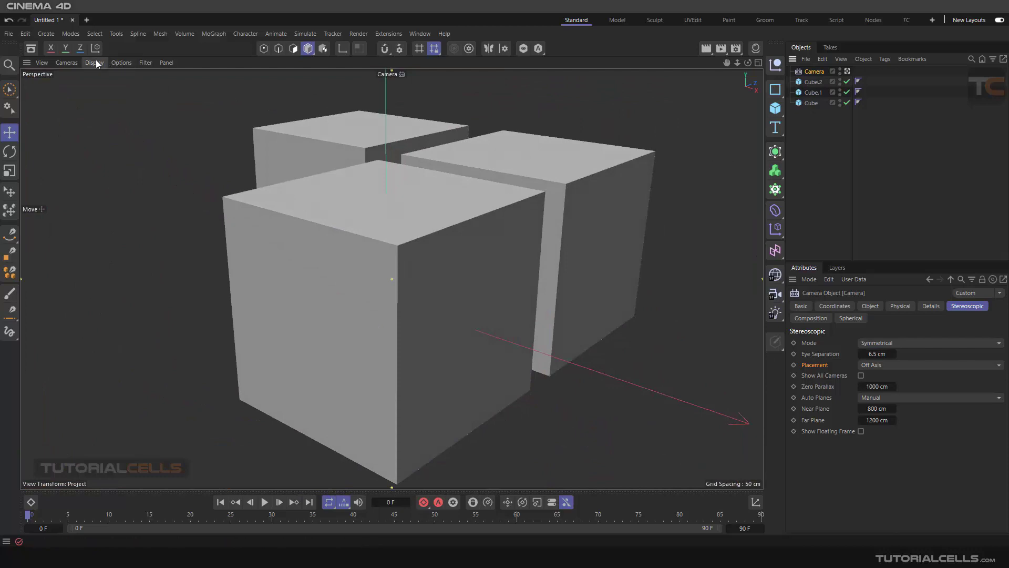
left_click(118, 63)
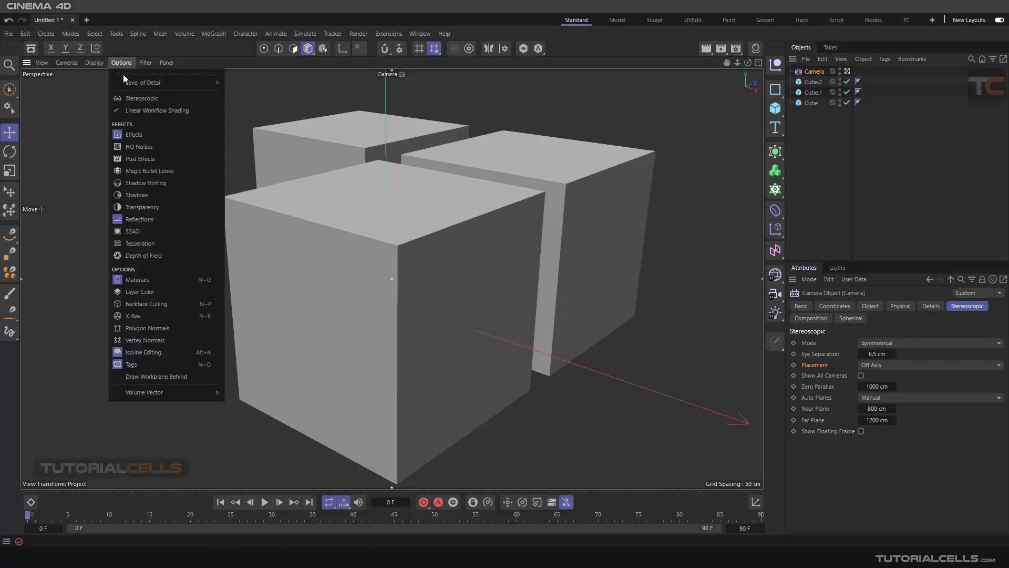
left_click(137, 99)
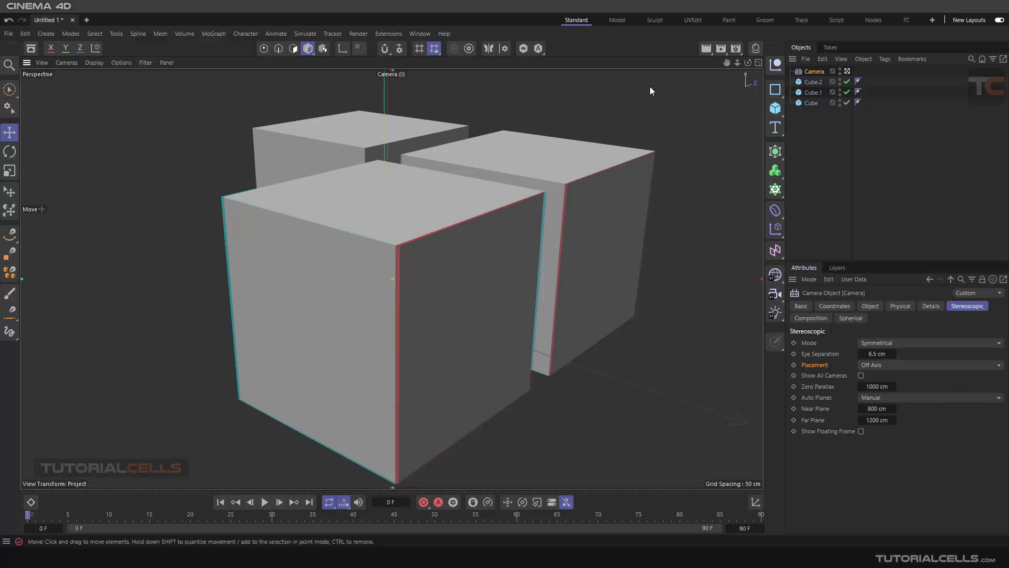
Show the perspective viewport's stereoscopic settings and toggle stereoscopic display off and back on.
left_click(46, 62)
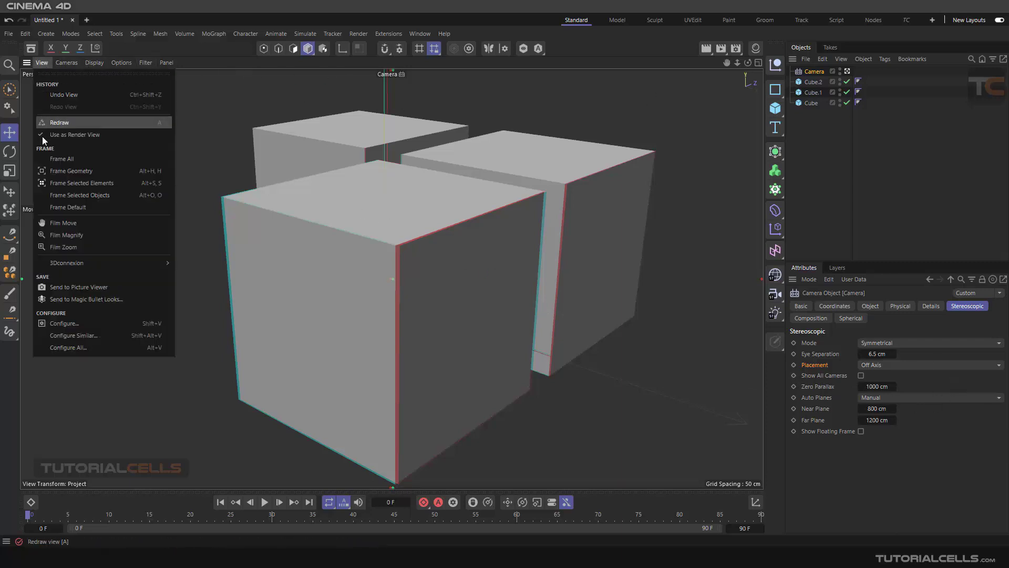
left_click(103, 320)
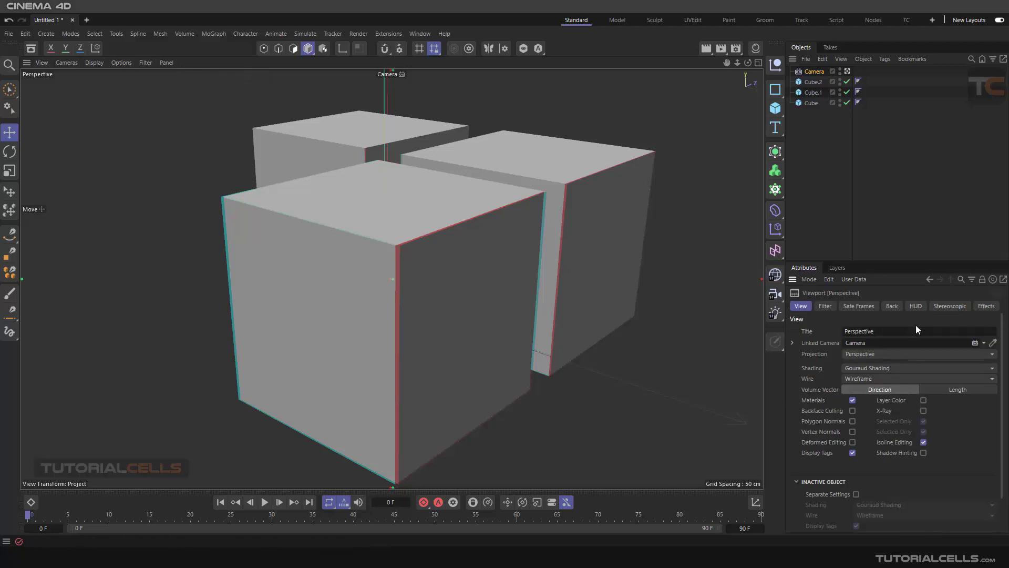
left_click(942, 307)
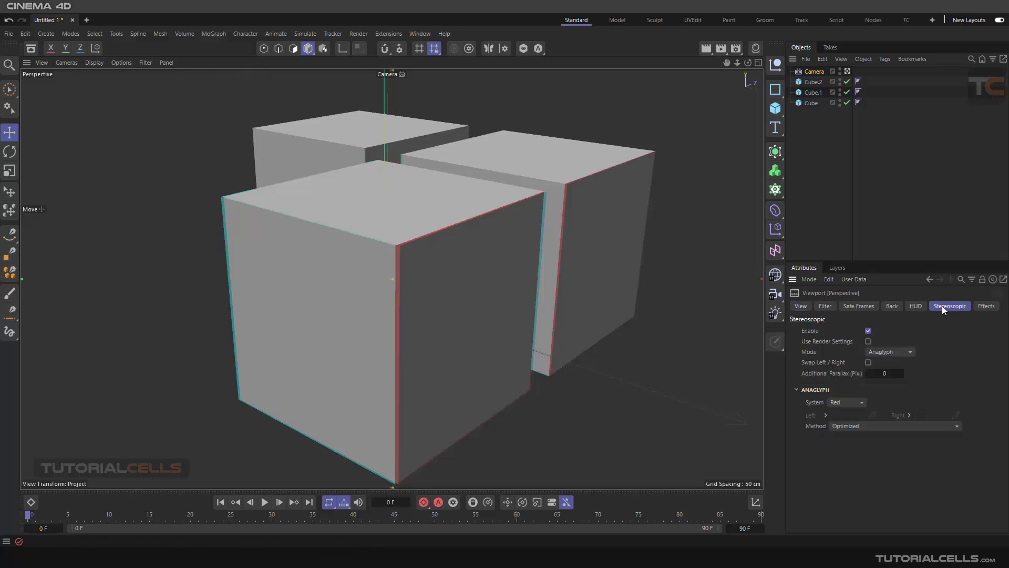
left_click(867, 330)
left_click(867, 331)
Leave the camera view and return to it, and toggle the viewport's Use Render Settings option on and off.
left_click(847, 72)
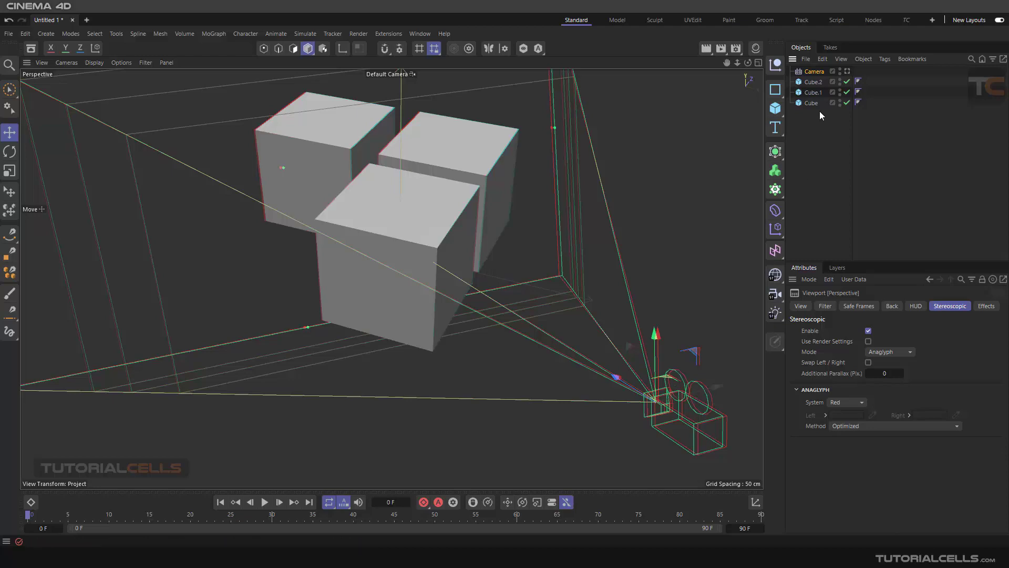
left_click(847, 71)
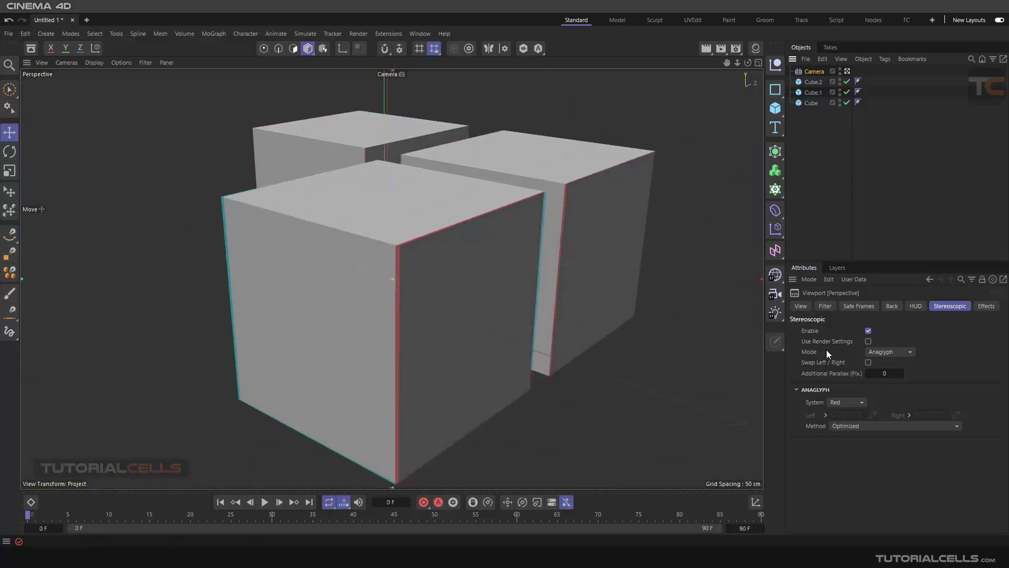
left_click(868, 342)
left_click(868, 341)
Enable Stereoscopic in the render settings with the mode set to Anaglyph.
left_click(732, 50)
left_click_drag(746, 42, 148, 86)
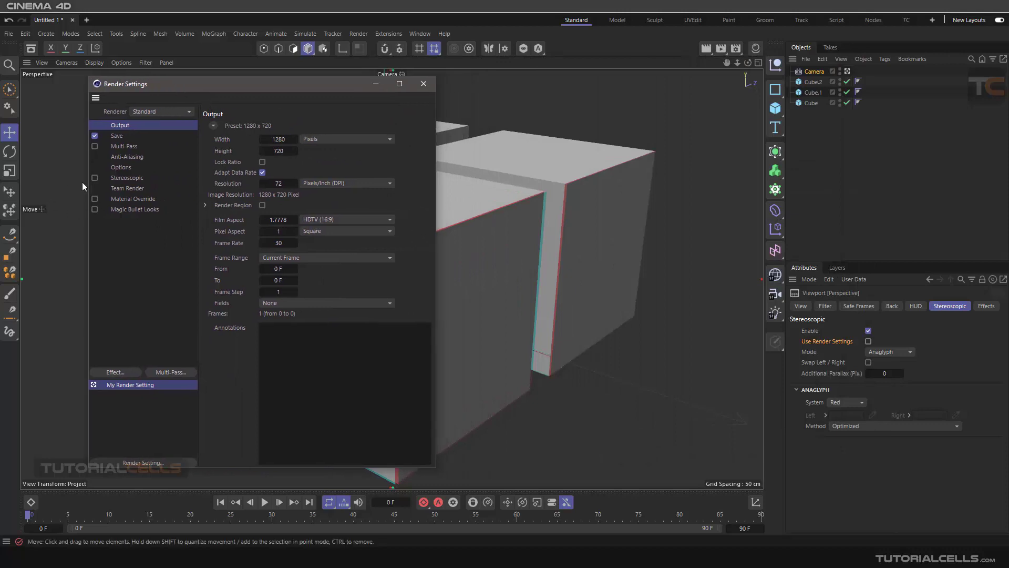
left_click(115, 179)
left_click(95, 178)
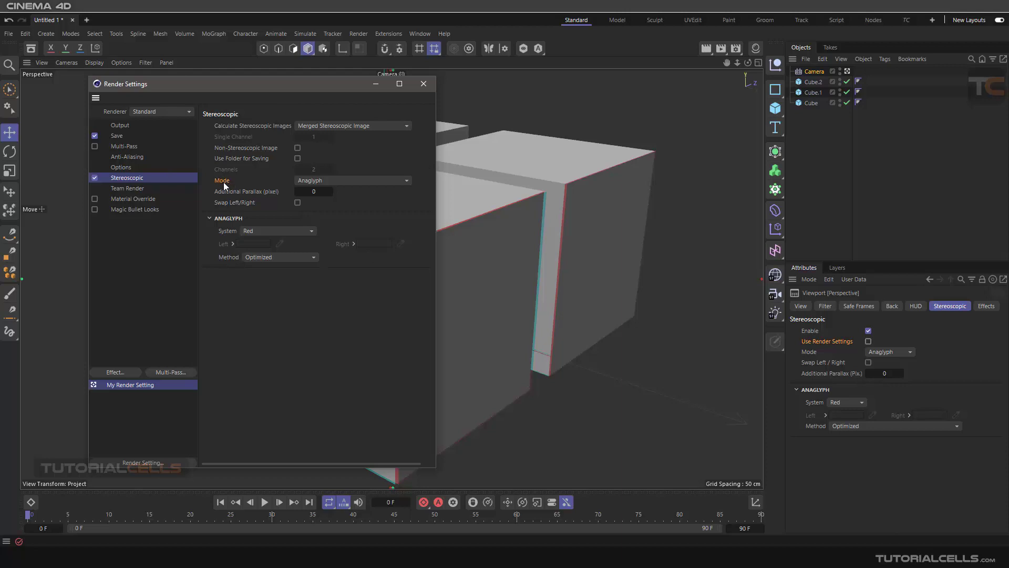
left_click(333, 180)
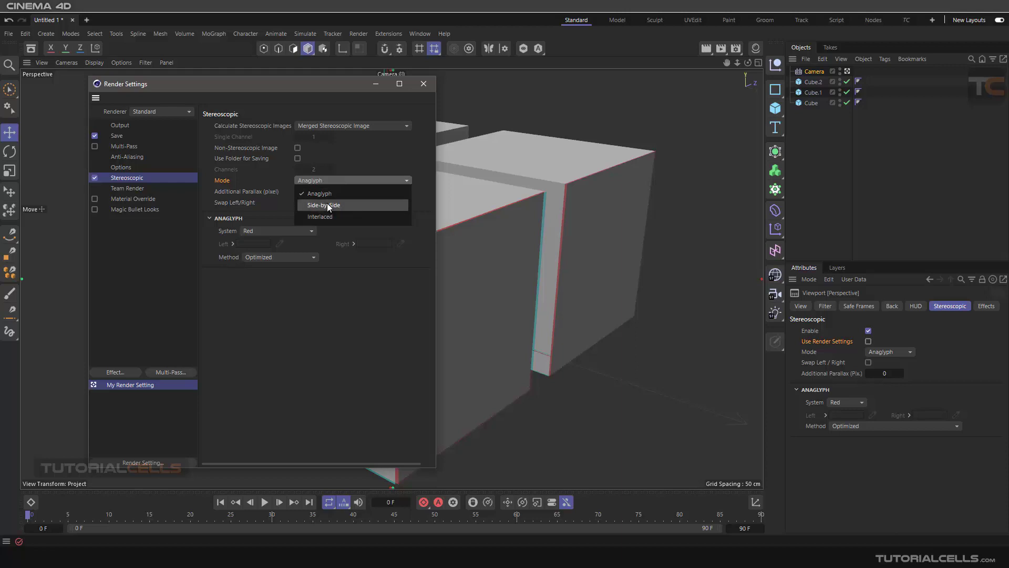
left_click(319, 193)
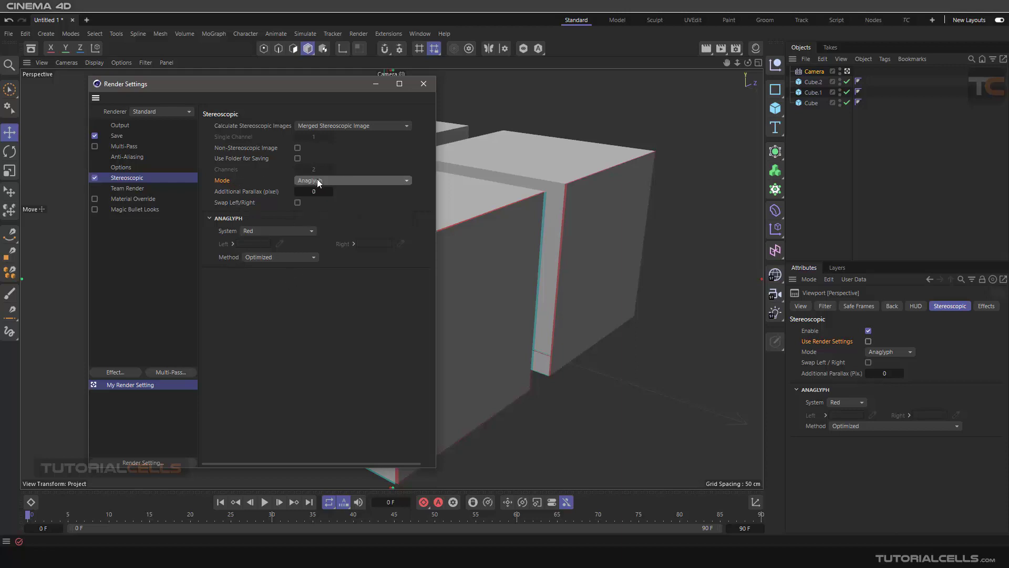
left_click(424, 84)
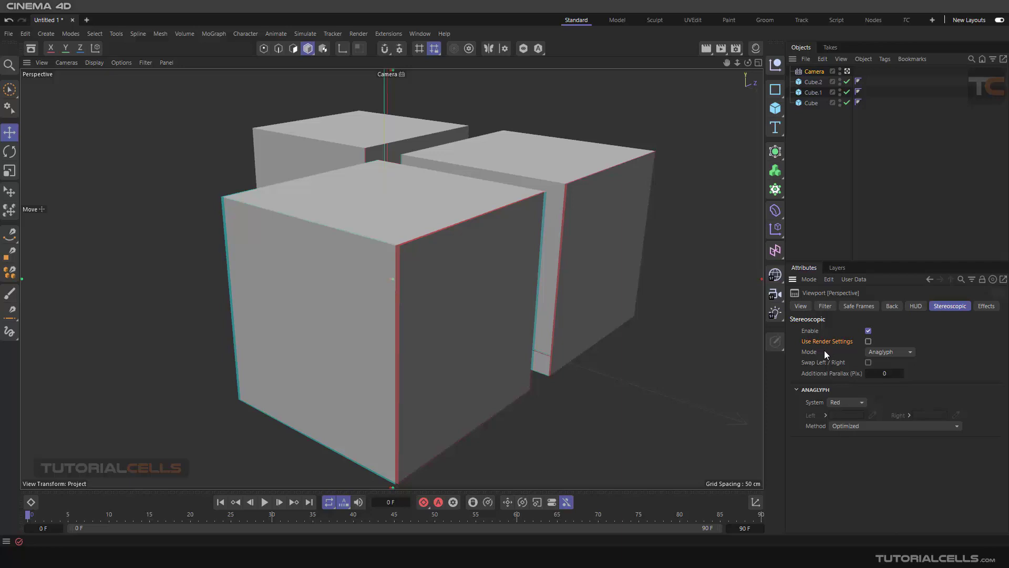
Try the viewport's Interlaced and Side-by-Side stereoscopic modes, and return it to Anaglyph.
left_click(888, 351)
left_click(891, 388)
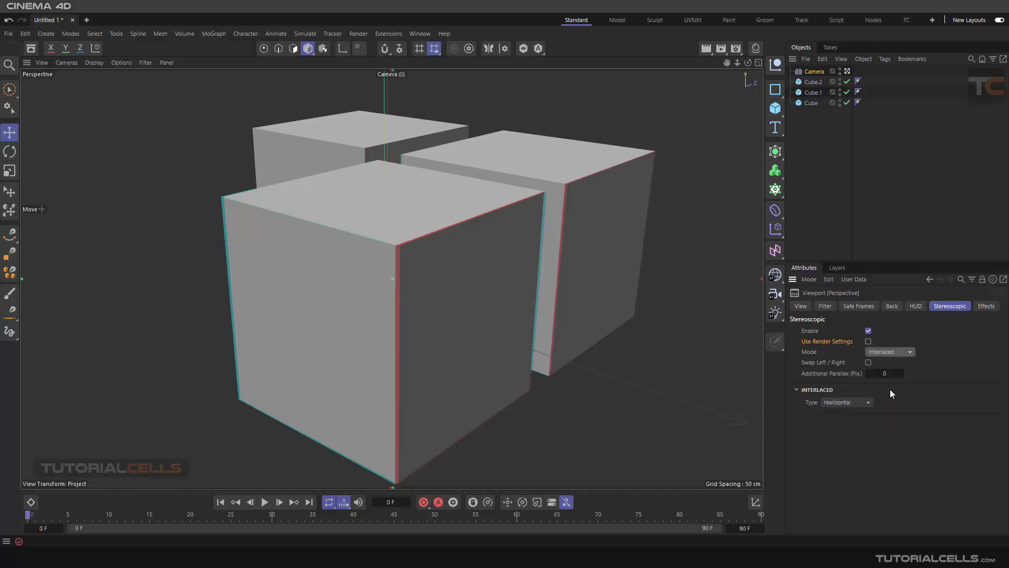
left_click(889, 352)
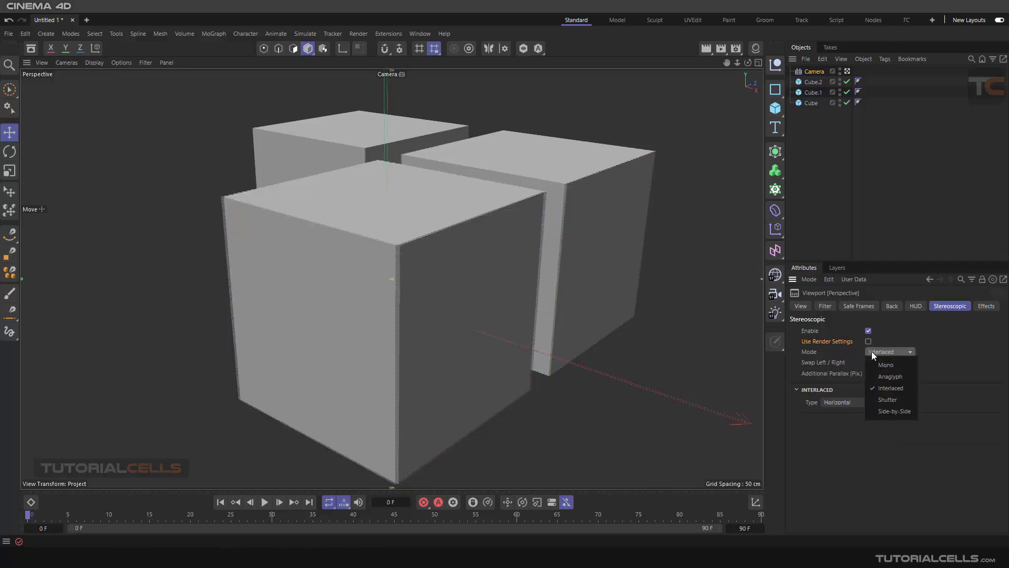
left_click(890, 411)
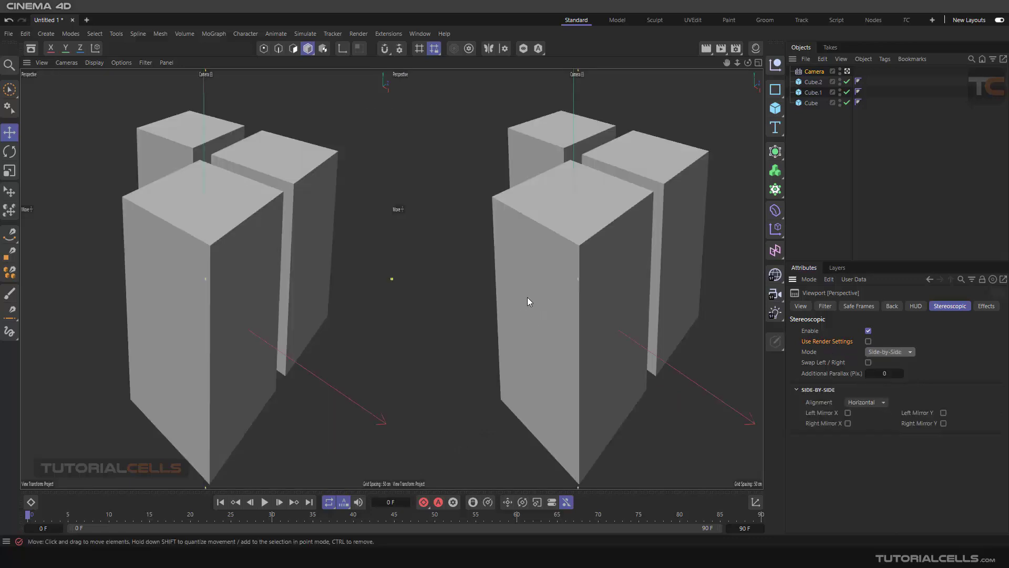
left_click(894, 351)
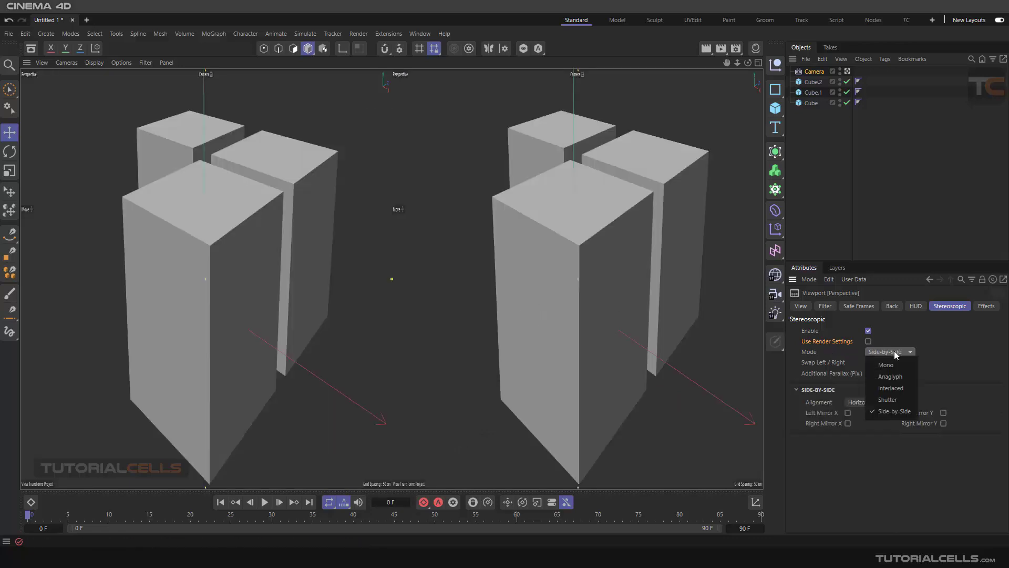
left_click(896, 369)
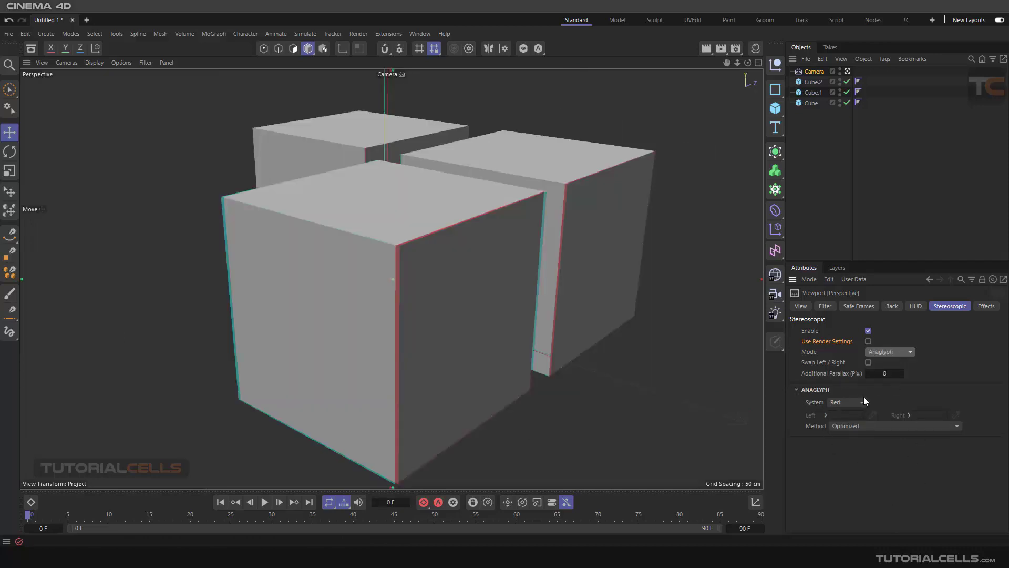
Switch the camera's stereoscopic mode to Mono and back to Symmetrical to compare the viewport display.
left_click(815, 71)
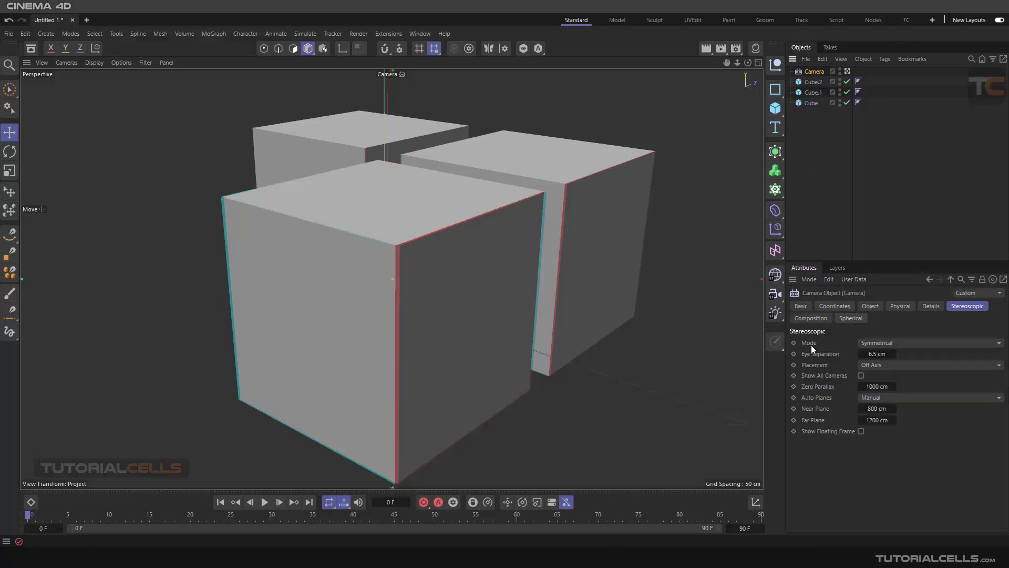
left_click(881, 343)
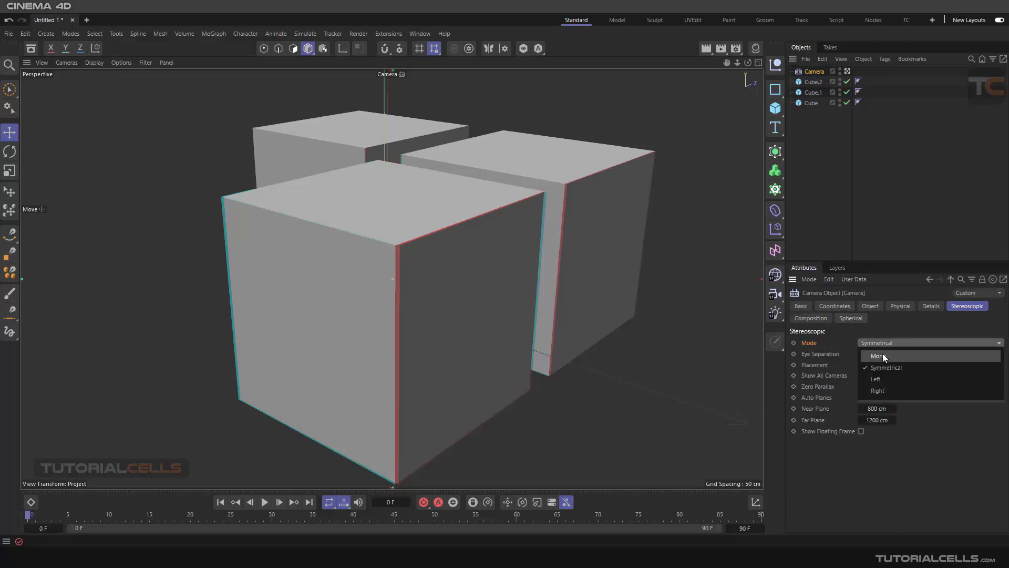
left_click(883, 354)
left_click(882, 342)
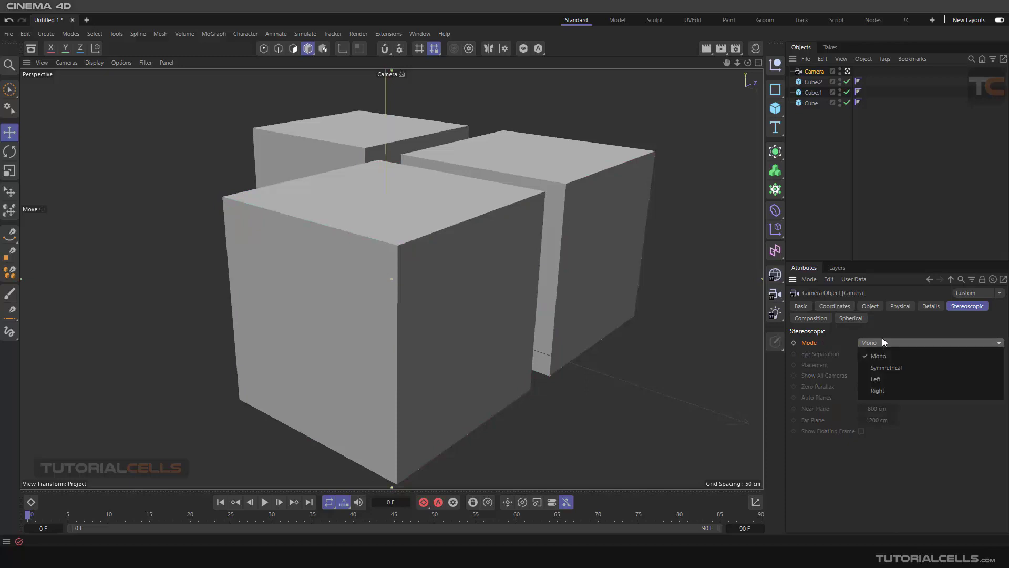
left_click(883, 368)
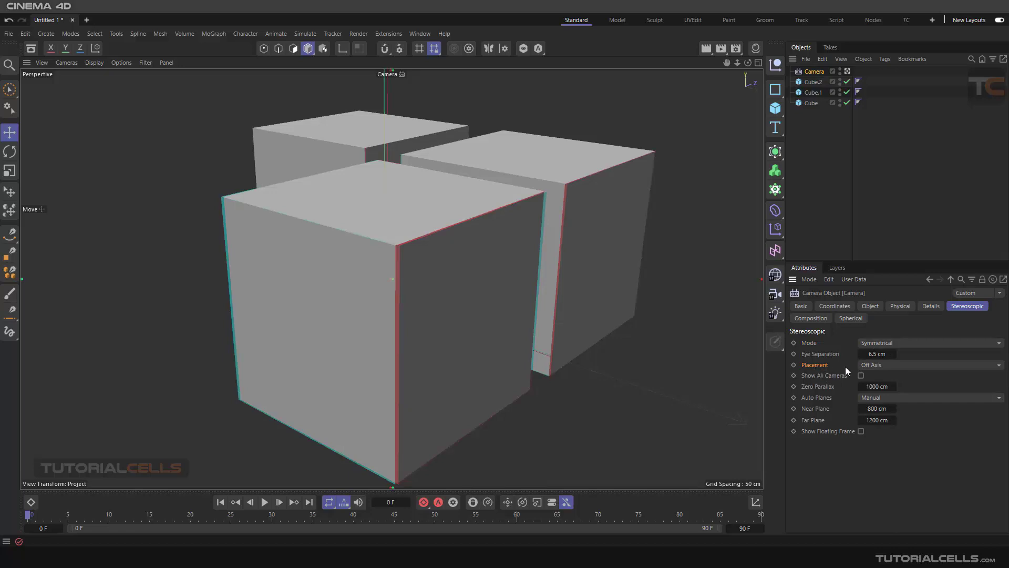
Review the camera's stereoscopic Placement options and examine the reference image 031360 that illustrates them.
left_click(883, 366)
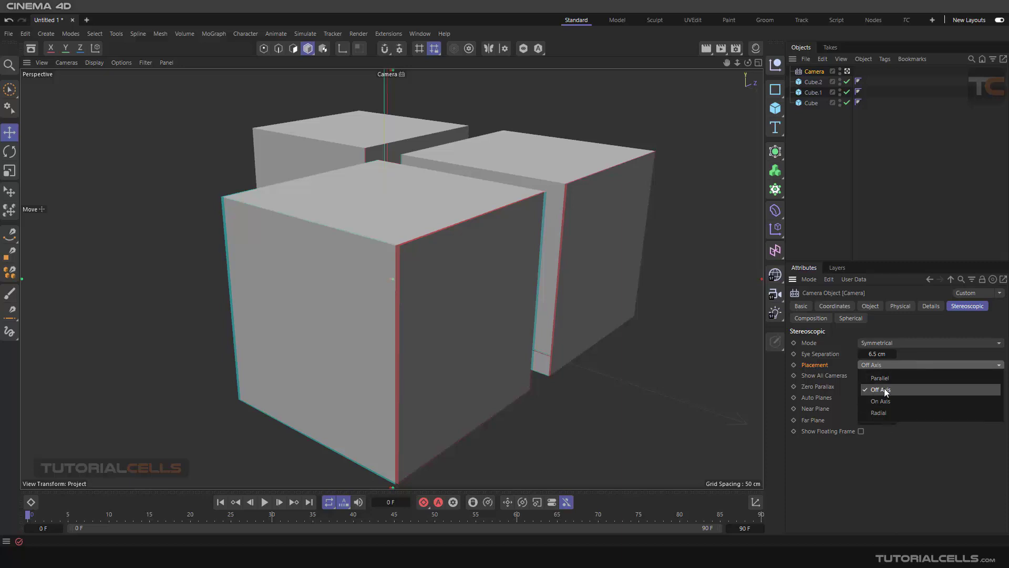
left_click(874, 454)
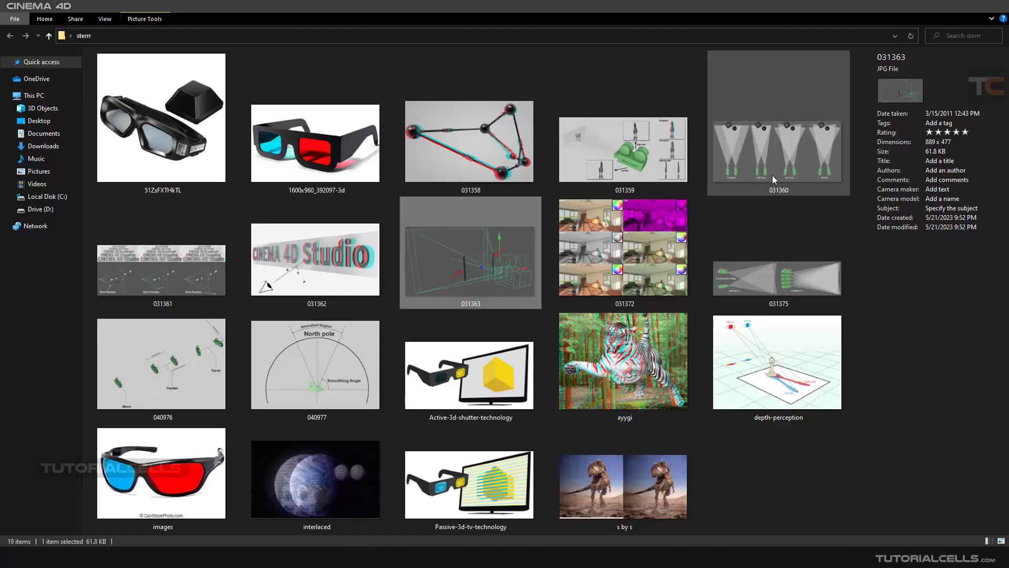
left_click(772, 175)
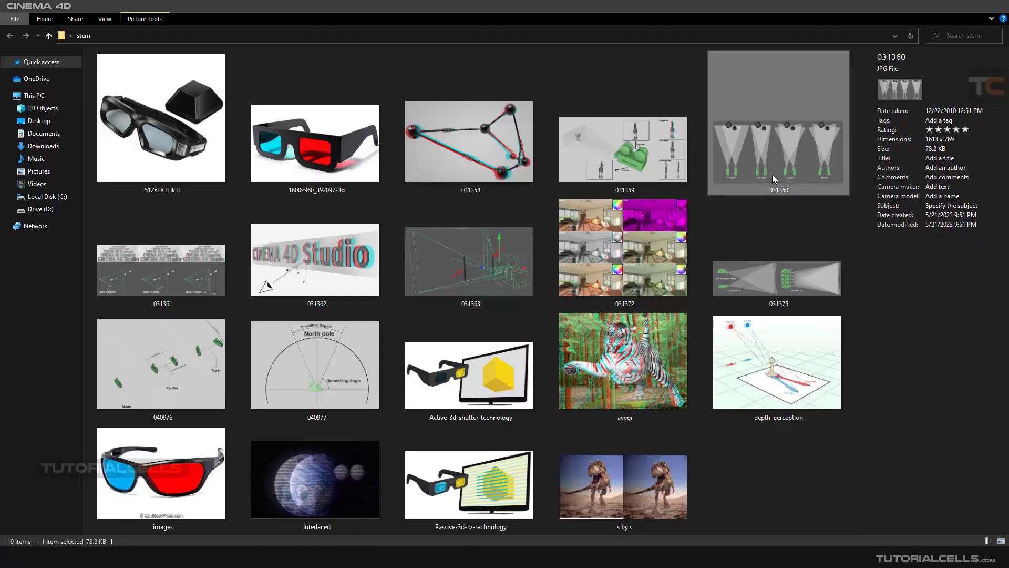
double_click(771, 174)
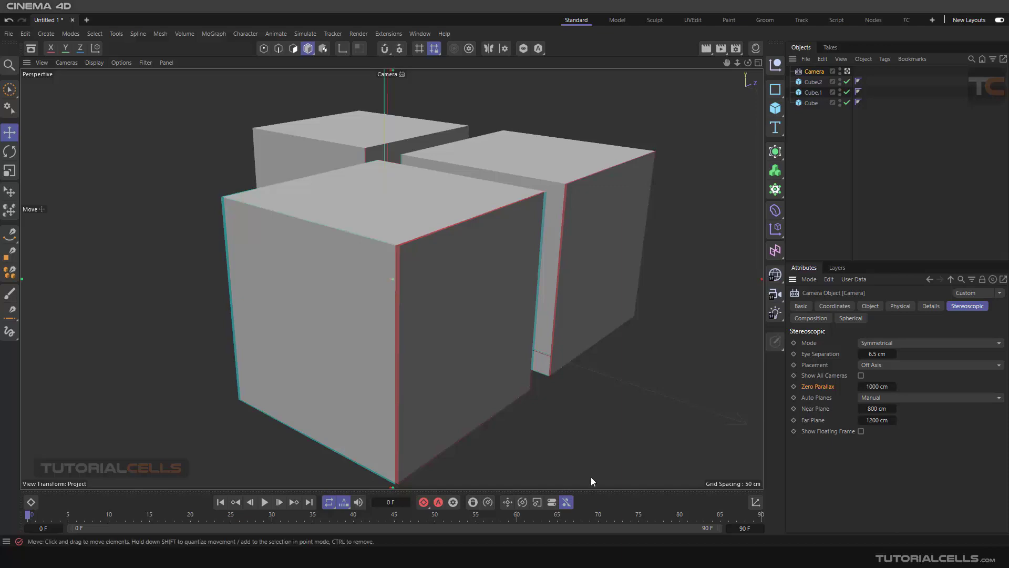
Switch to the sterr image folder and examine reference image 031361, which illustrates Zero Parallax positions.
key("alt+Tab")
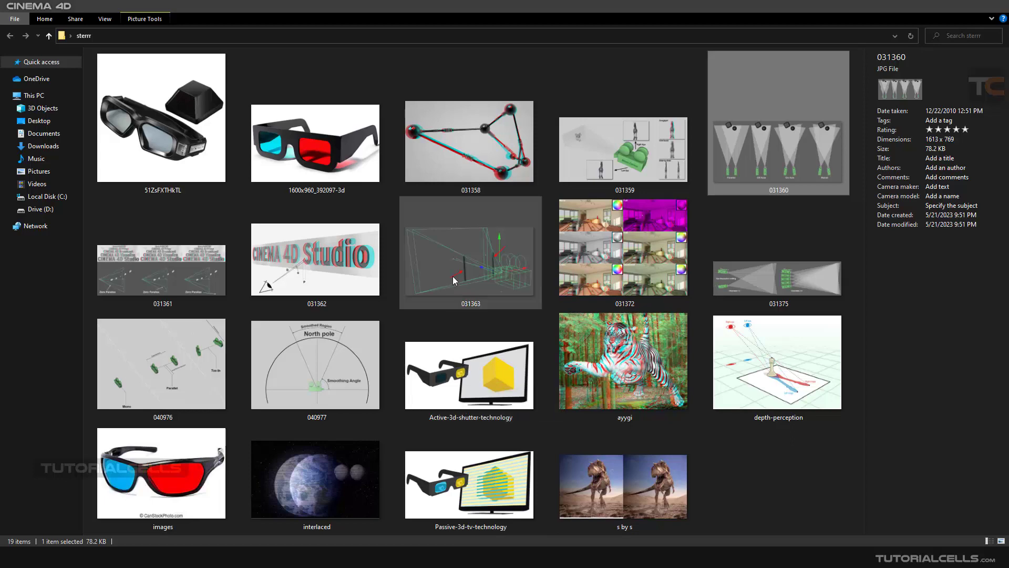
double_click(198, 284)
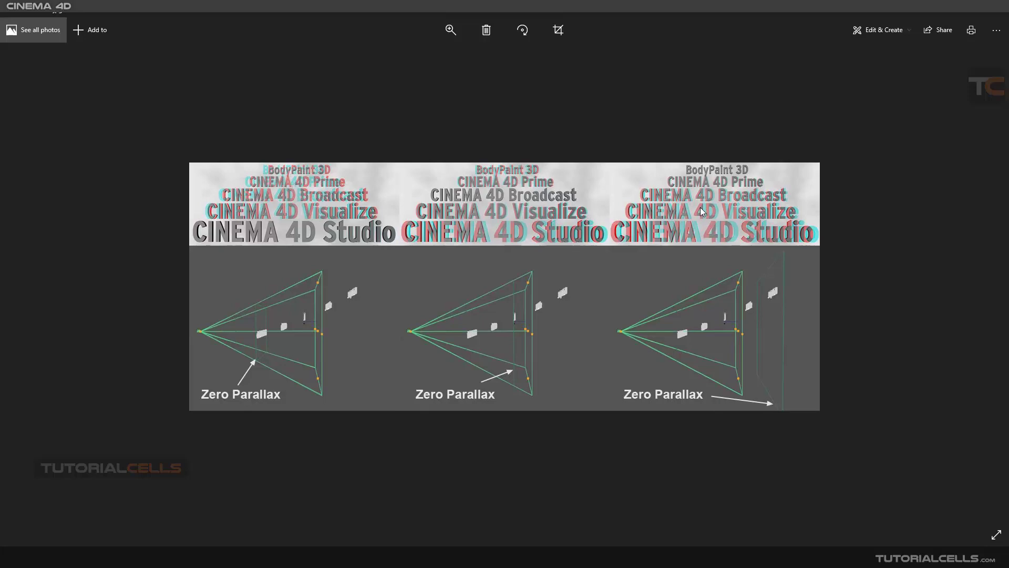
left_click(995, 15)
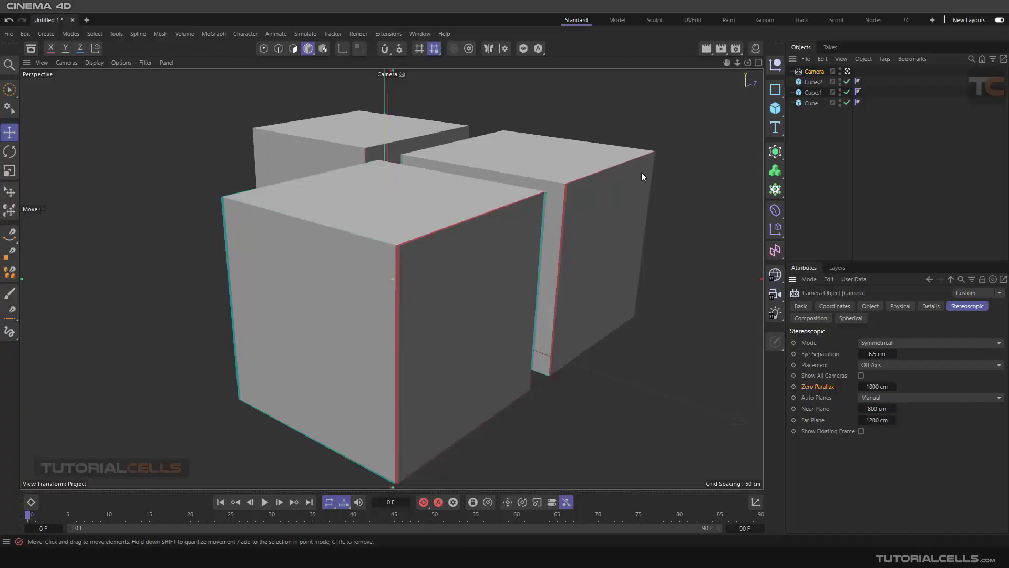
Render the stereoscopic camera view to the Picture Viewer, examine the whole image, and close the viewer.
left_click(721, 48)
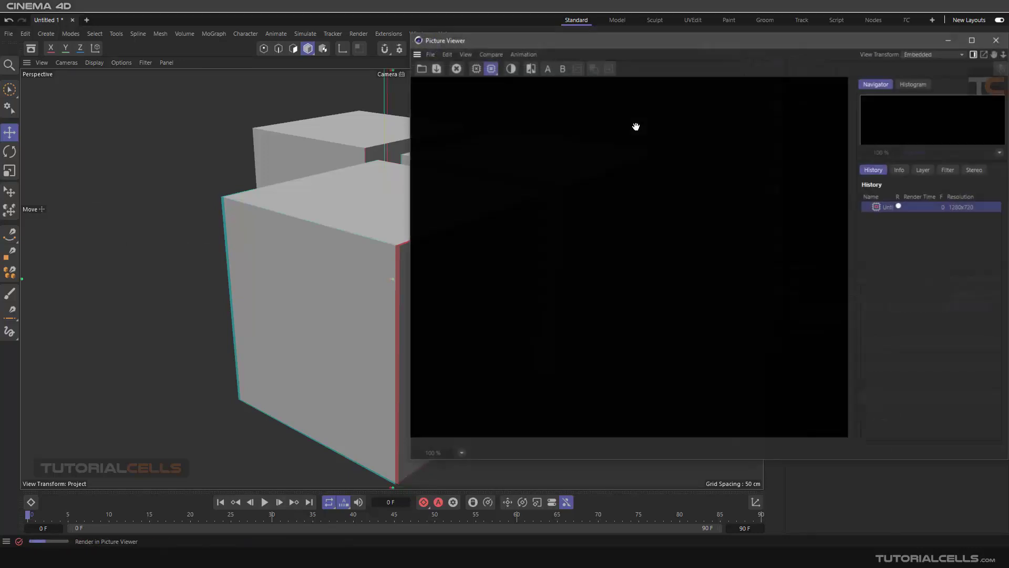
left_click_drag(688, 46, 494, 52)
scroll(501, 179, "down", 3)
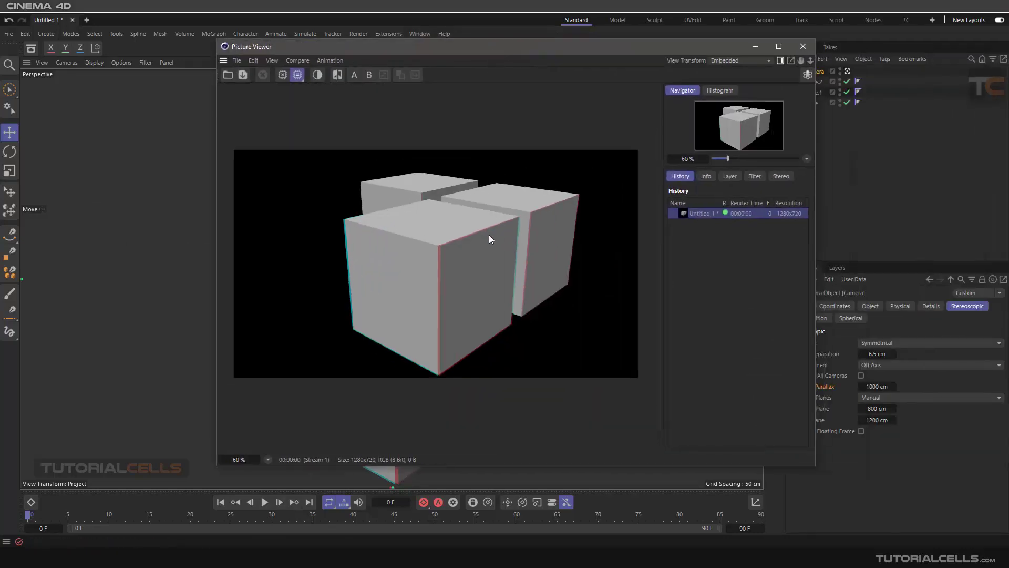
left_click(802, 47)
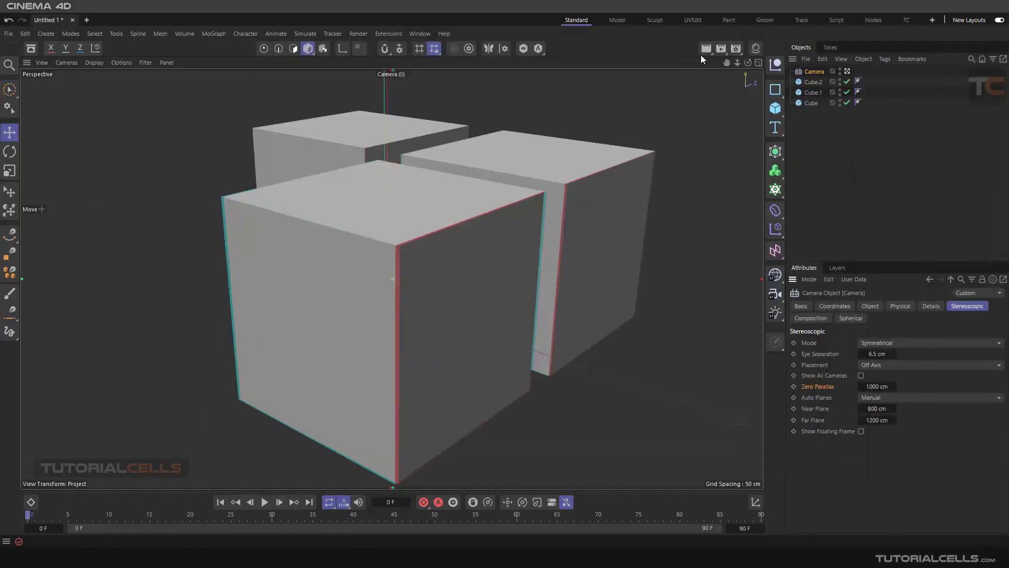
Enable Use Folder for Saving in the stereoscopic render settings and review the Mode options, keeping Anaglyph.
left_click(734, 50)
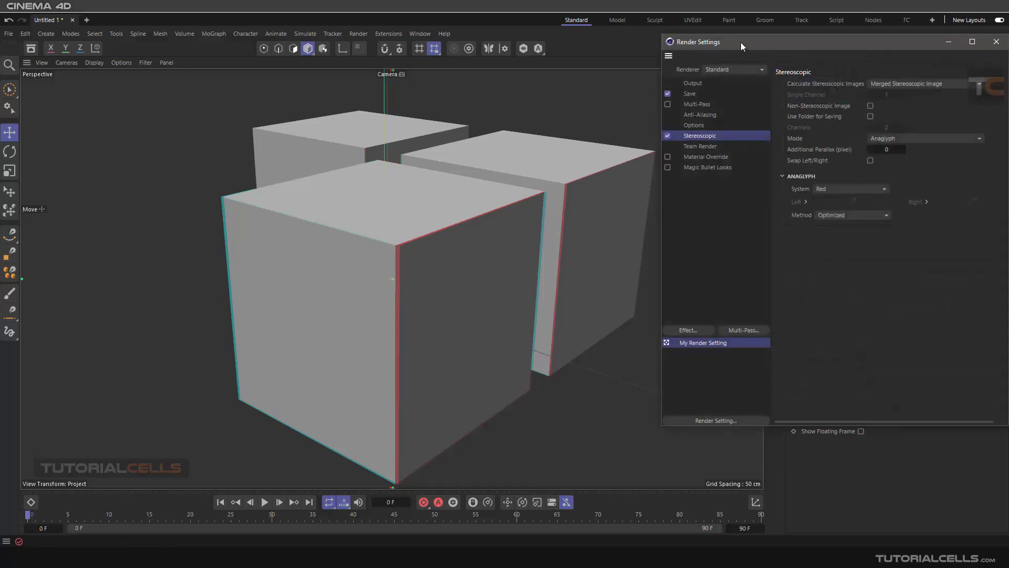
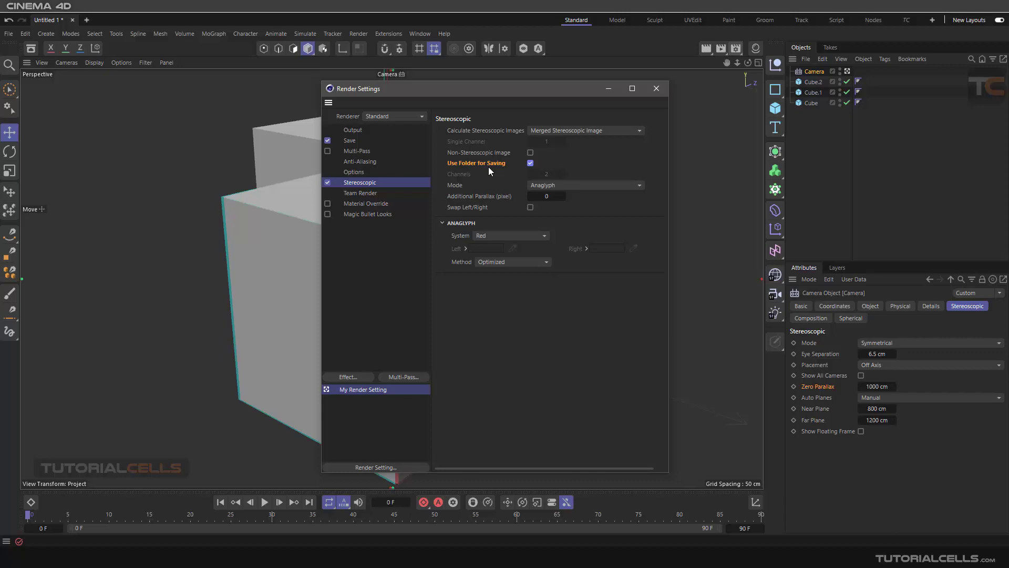
left_click(549, 184)
left_click(459, 188)
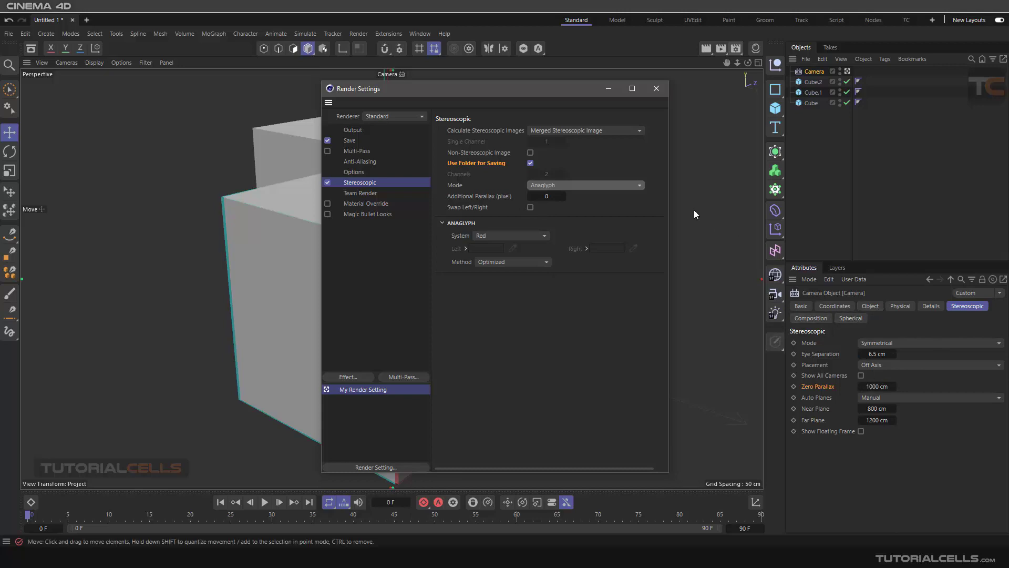
left_click_drag(579, 94, 591, 93)
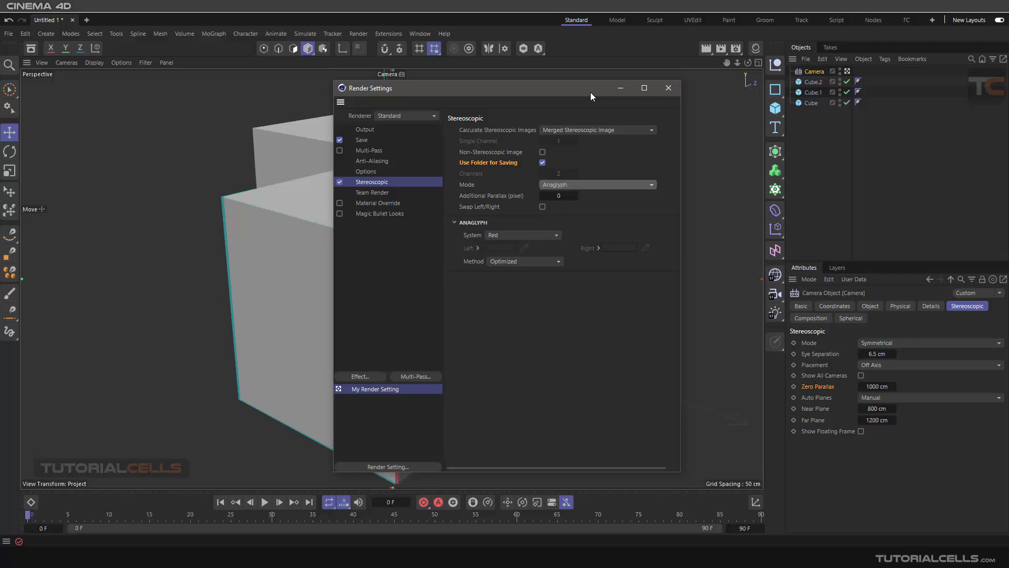
Set Calculate Stereoscopic Images to Individual Channels and Merged Image in the render settings.
left_click(576, 131)
left_click(576, 131)
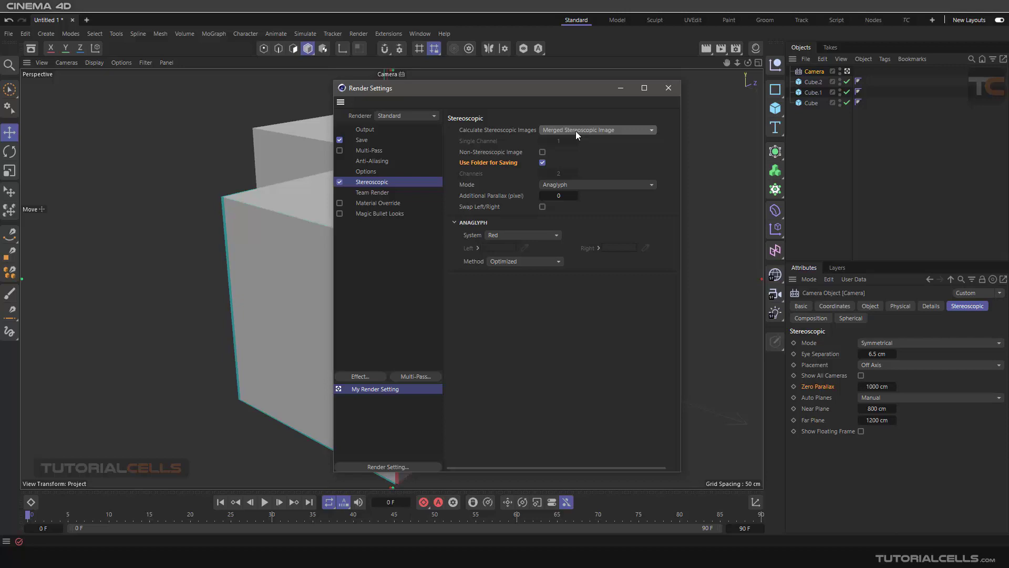
left_click(581, 130)
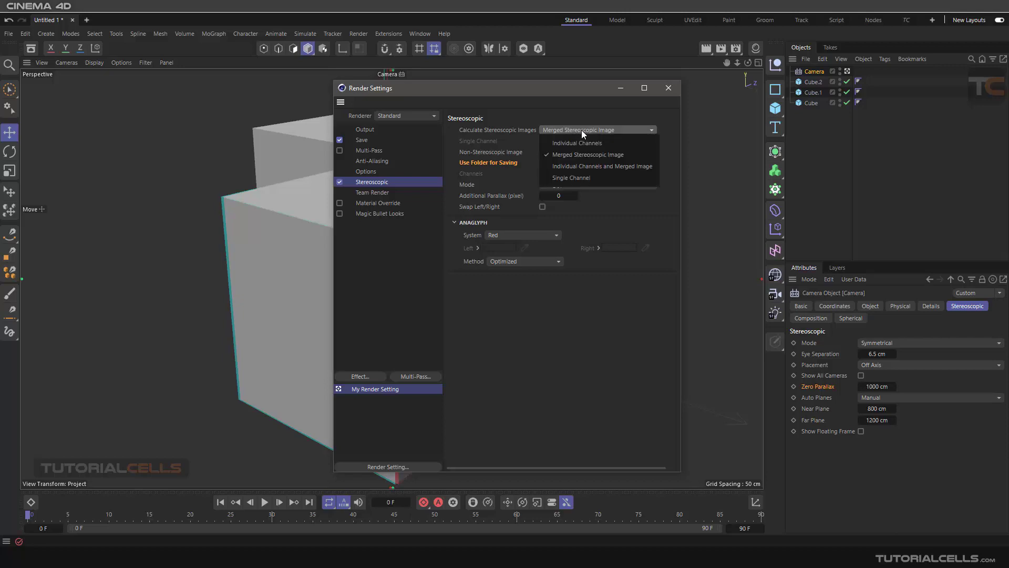
left_click(575, 167)
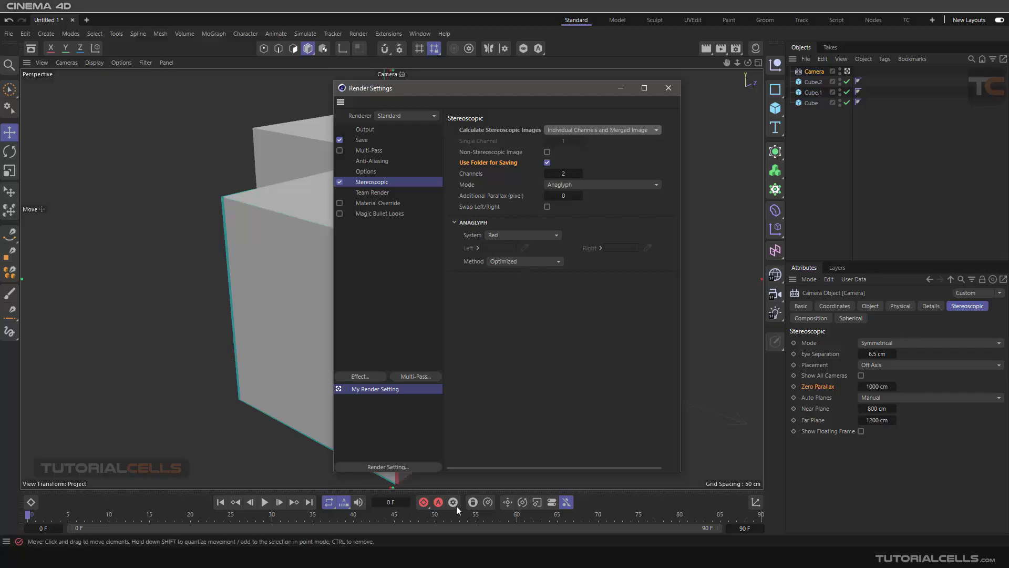
Examine reference image 031375 comparing two and five channels, and return to Cinema 4D's render settings.
key("alt+Tab")
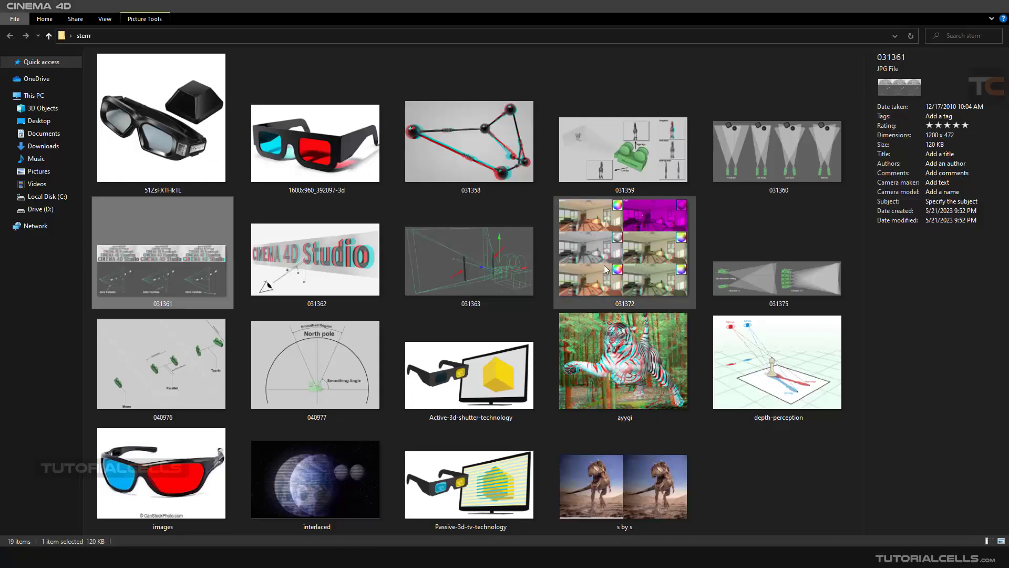
double_click(725, 280)
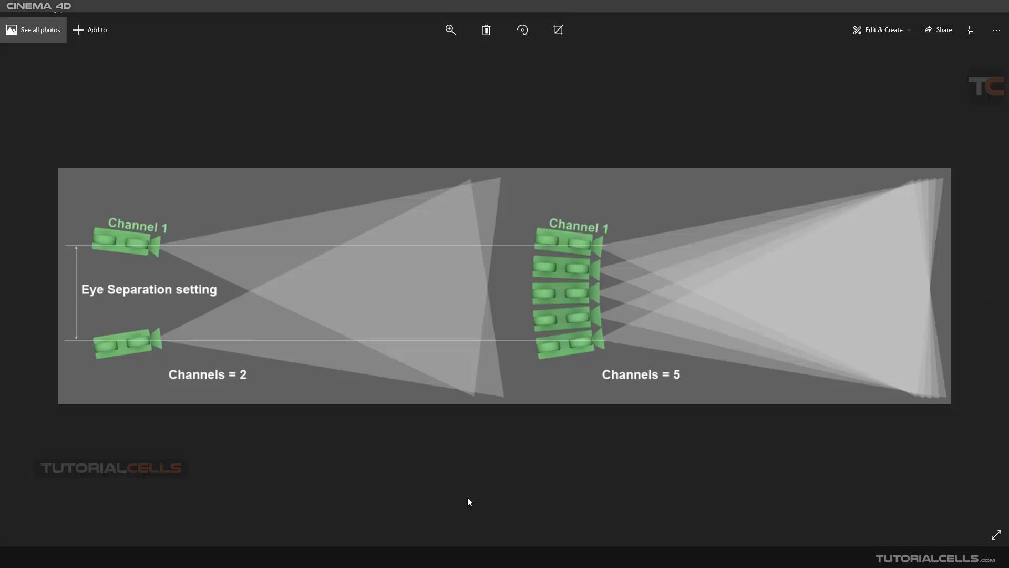
mouse_move(436, 558)
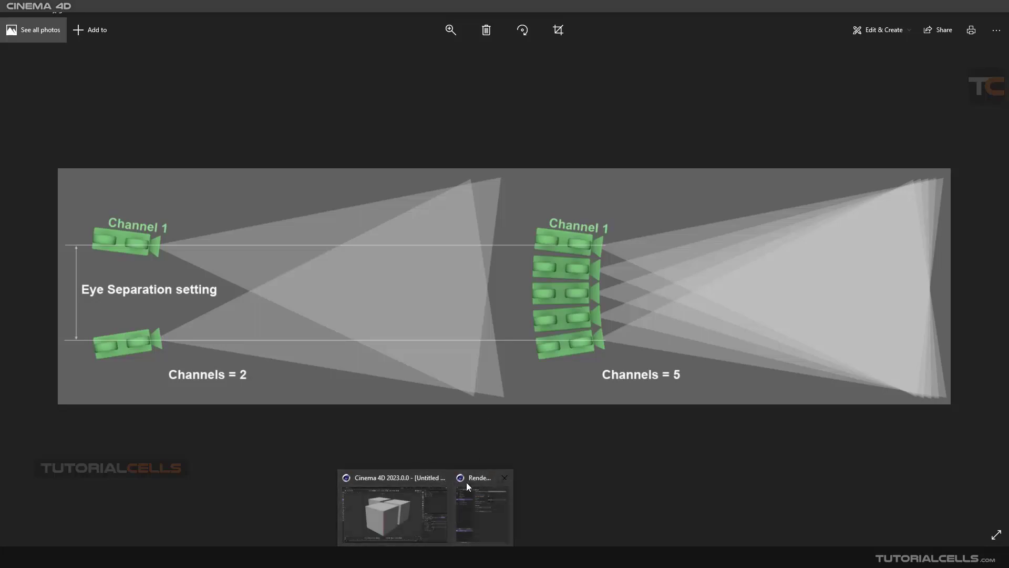
left_click(461, 503)
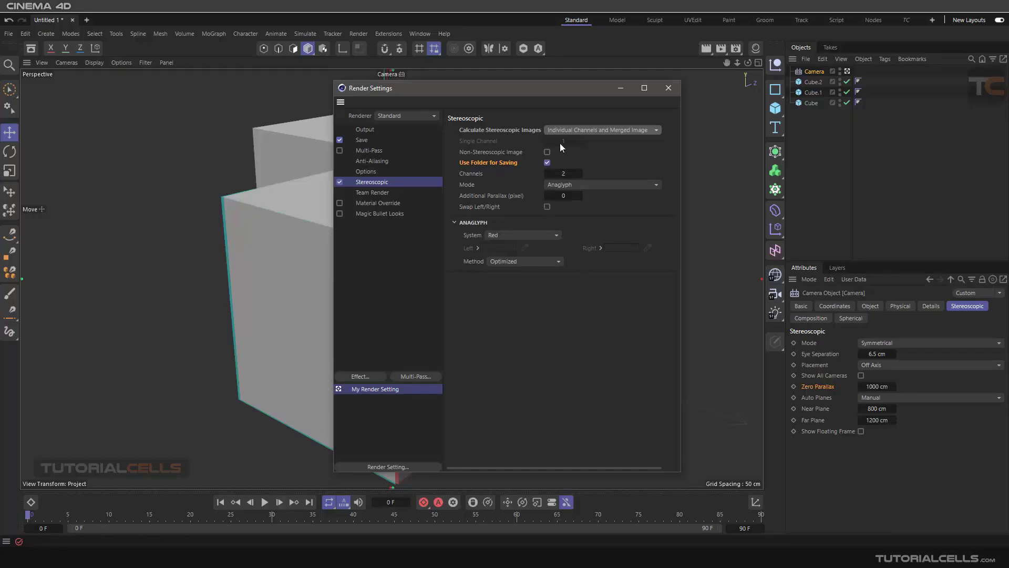
Try Single Channel for Calculate Stereoscopic Images, and return the option to Merged Stereoscopic Image.
left_click(587, 129)
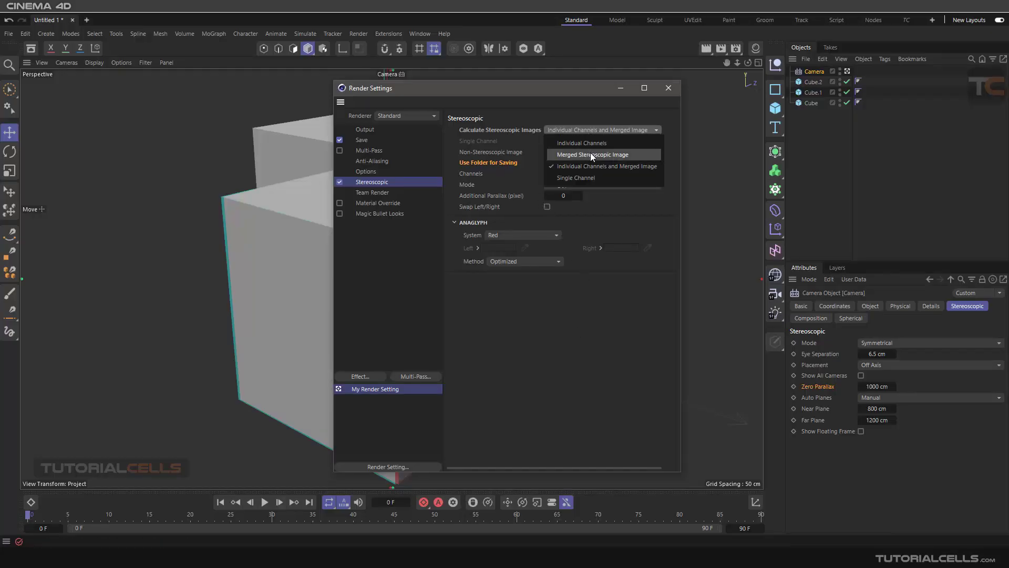
left_click(584, 179)
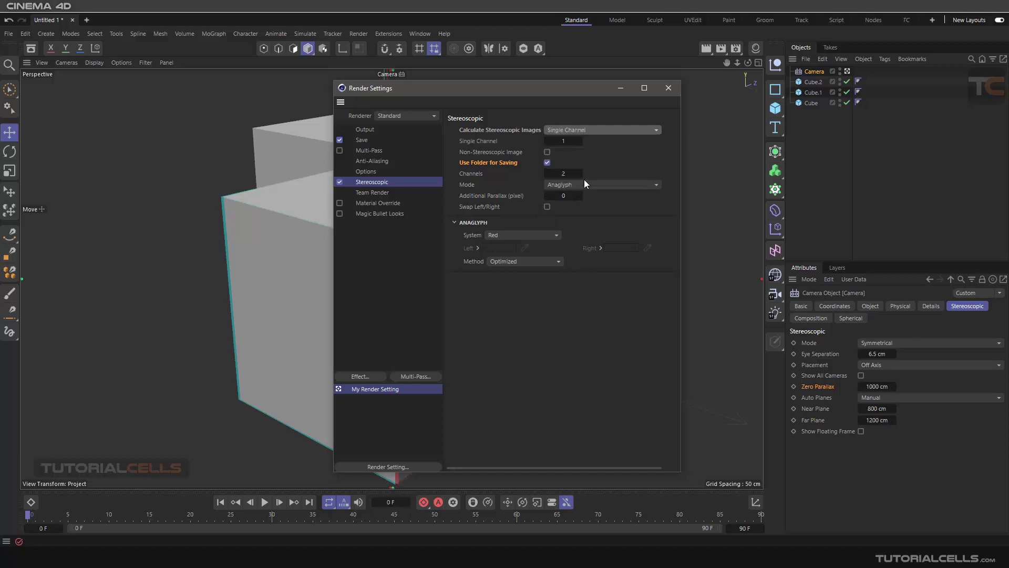
left_click(594, 130)
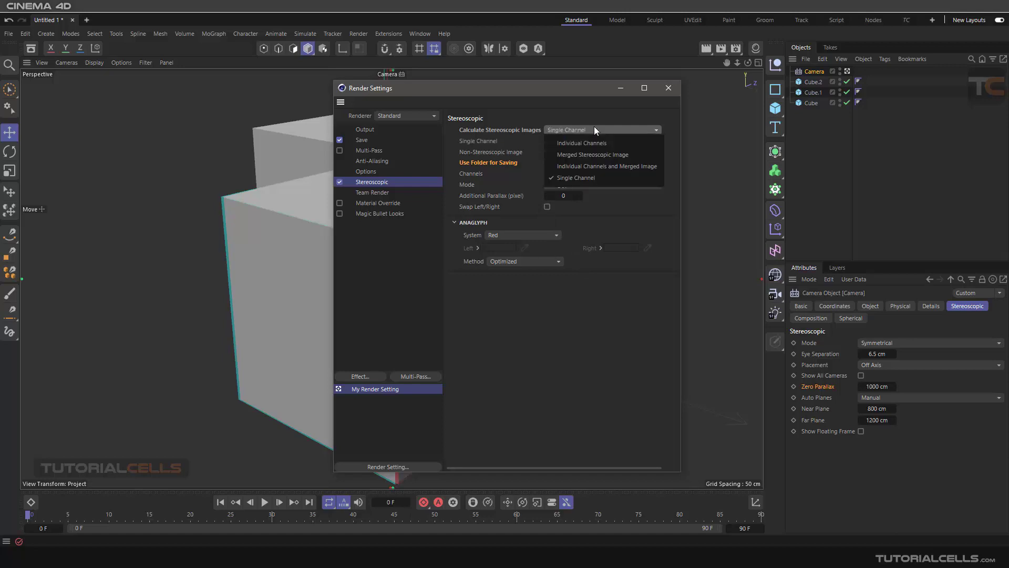
left_click(595, 159)
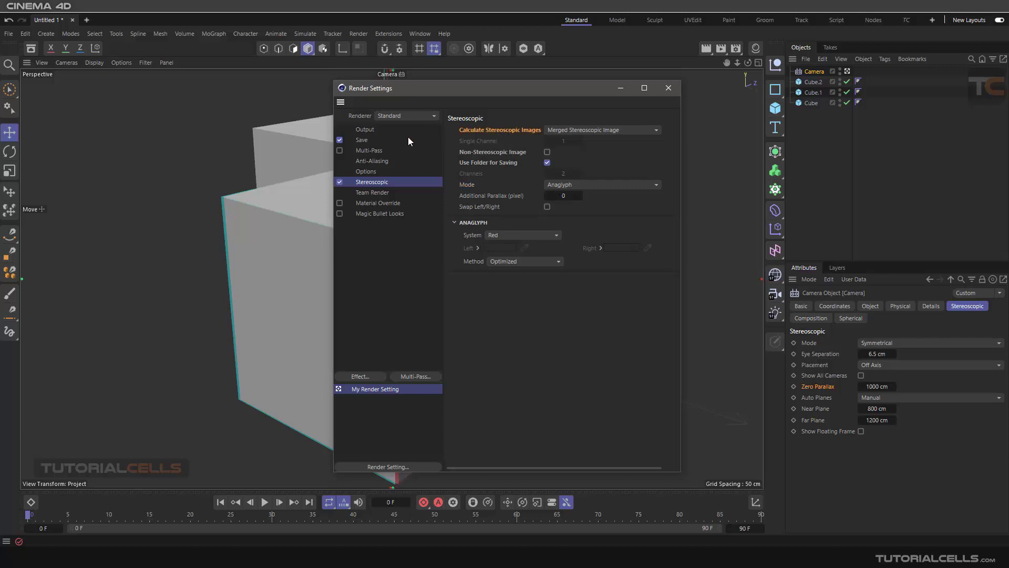
Review the Output and Save render settings, close them, and look at the three cubes from a slightly different camera angle.
left_click(372, 131)
left_click(368, 139)
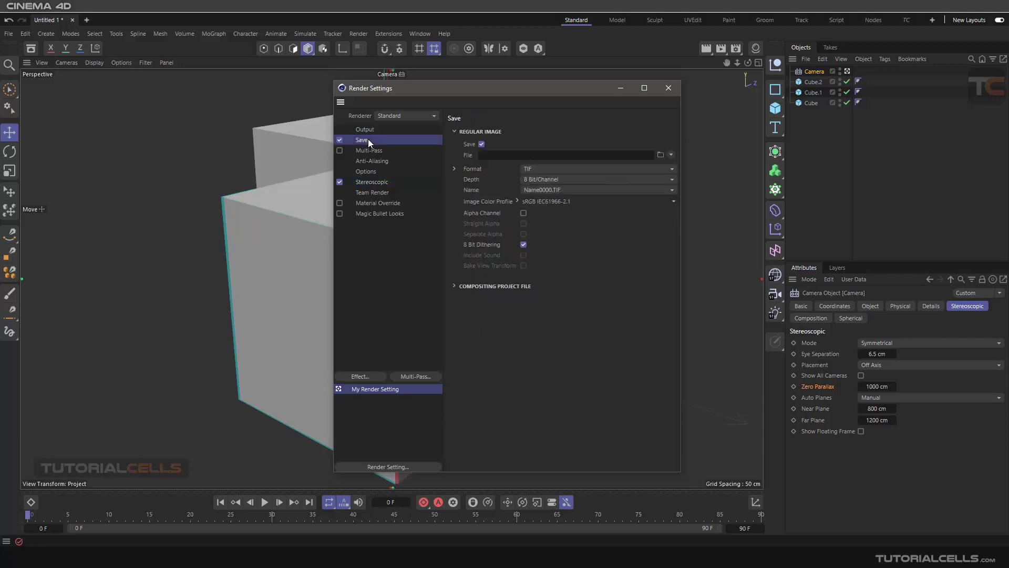
left_click(668, 90)
left_click_drag(570, 209, 523, 234, "alt")
scroll(521, 231, "up", 1)
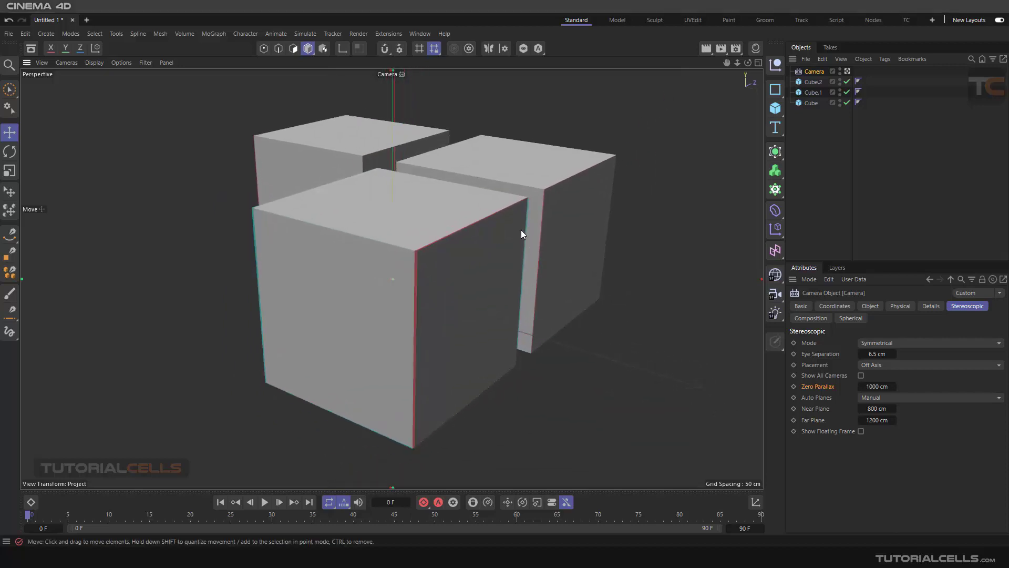